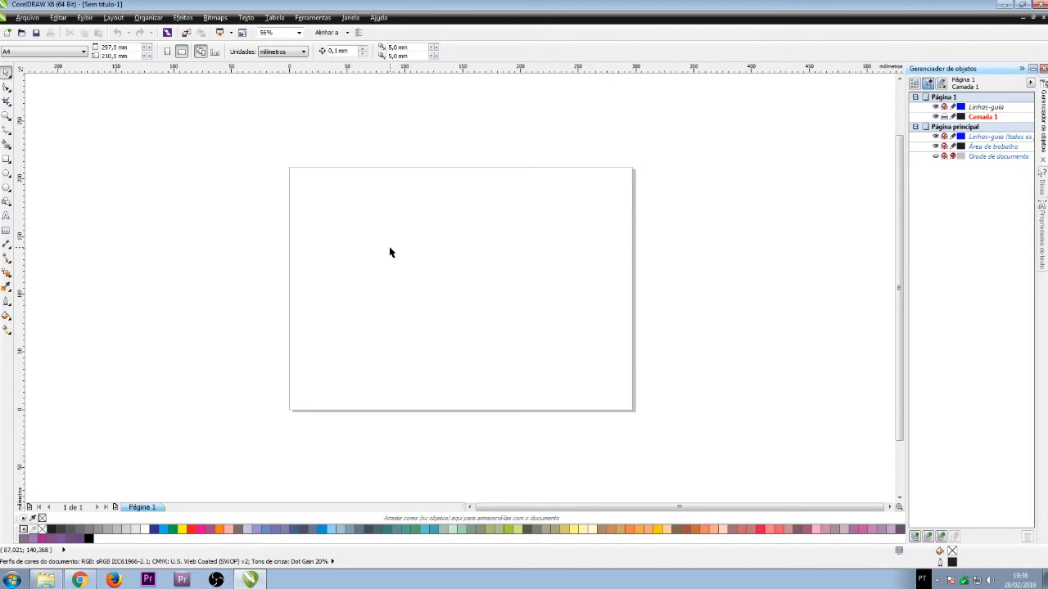
Draw two adjoining rectangles on the page, about 52 × 93 mm and 57.5 × 93 mm, sharing a vertical edge
click(6, 159)
drag(369, 218, 428, 325)
drag(429, 218, 495, 325)
key(space)
click(351, 180)
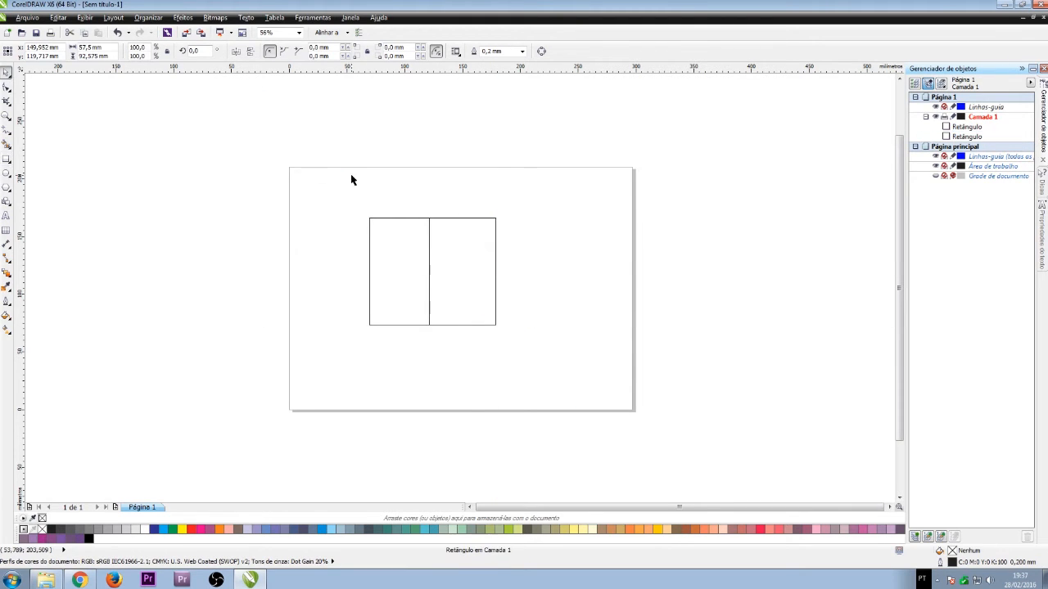
Fill the left rectangle with red and the right one with yellow
click(416, 278)
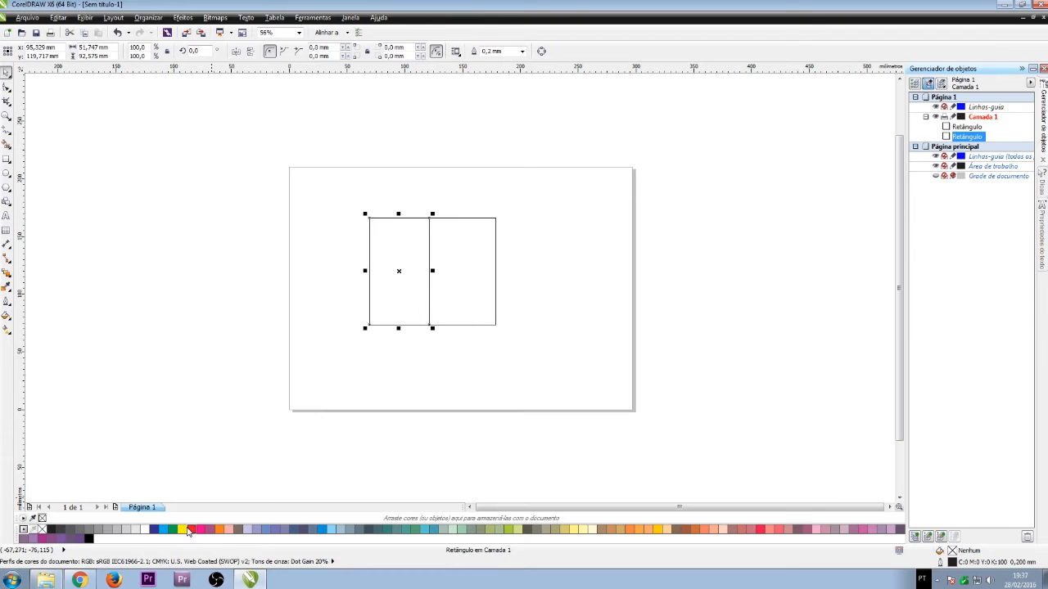
click(190, 530)
click(486, 298)
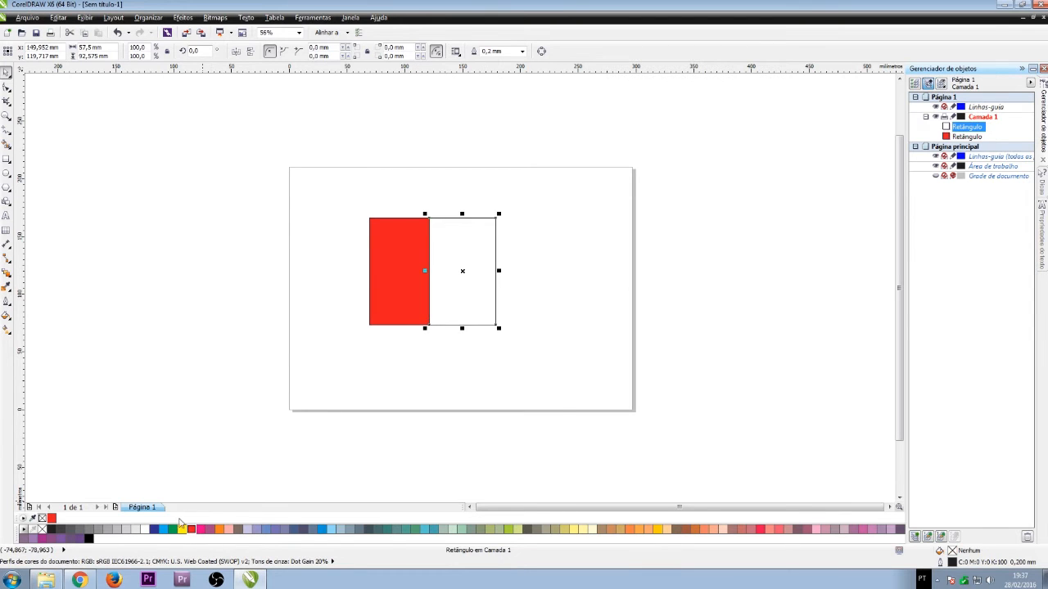
click(180, 530)
click(292, 279)
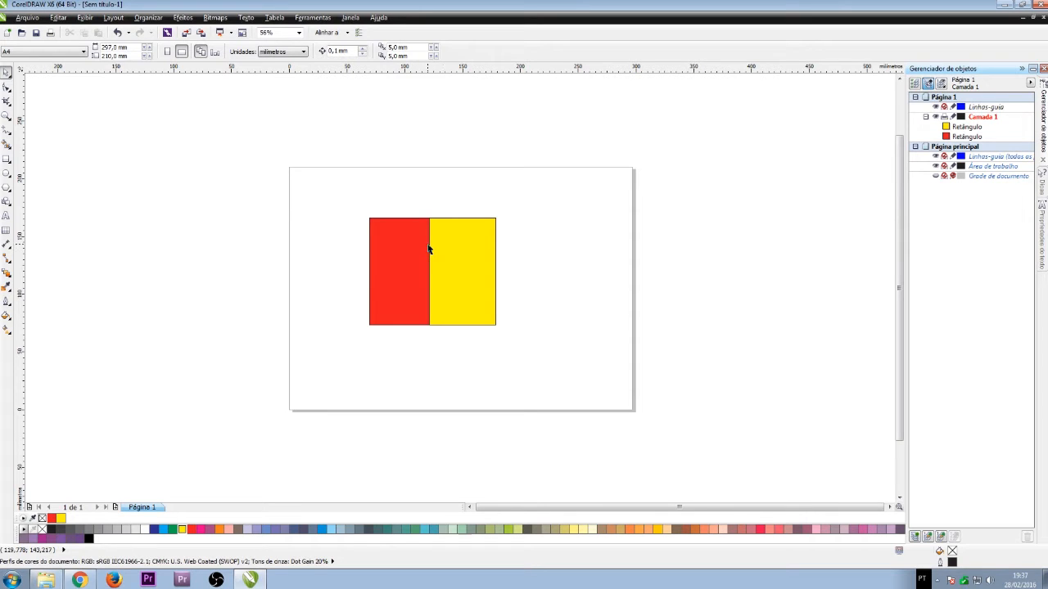
Copy the yellow rectangle below the pair and widen the copy to about 110 mm, spanning both rectangles
click(469, 290)
drag(470, 290, 496, 386)
Give the lower rectangle a custom linear gradient fill from red to yellow and move it up closer to the pair
click(7, 317)
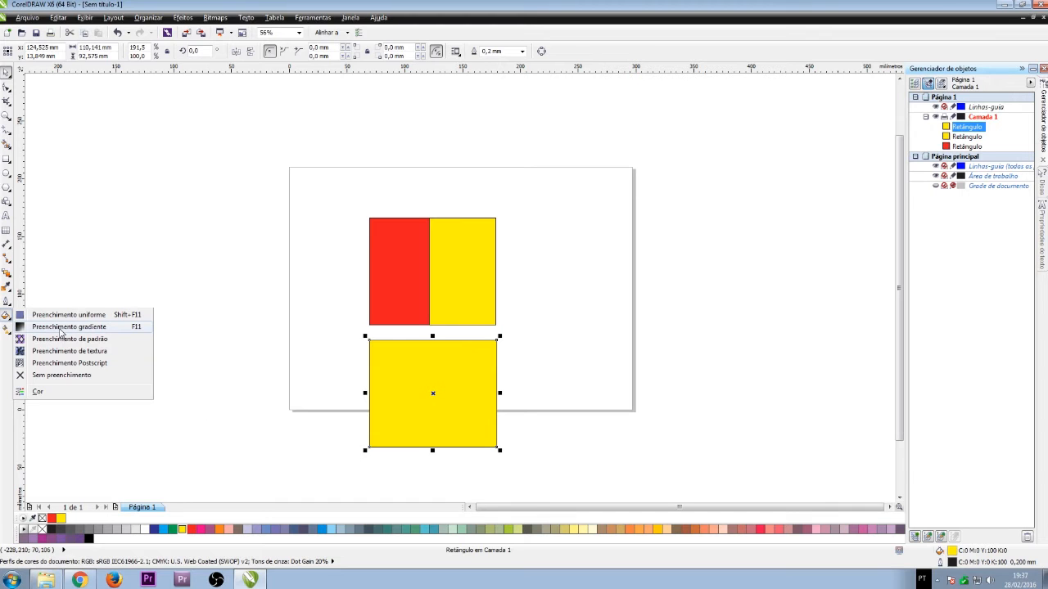
click(136, 329)
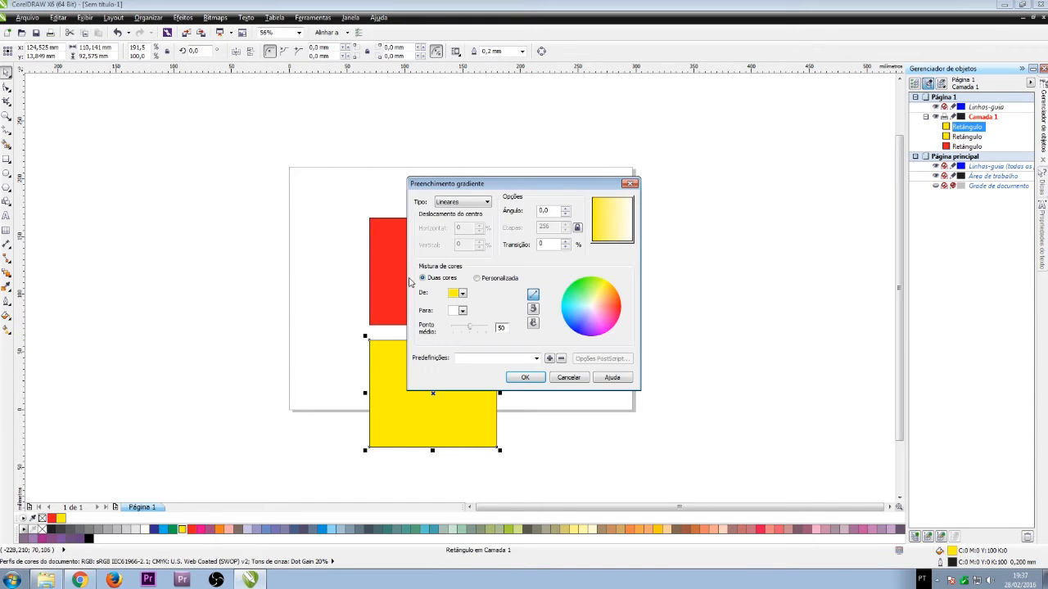
click(477, 280)
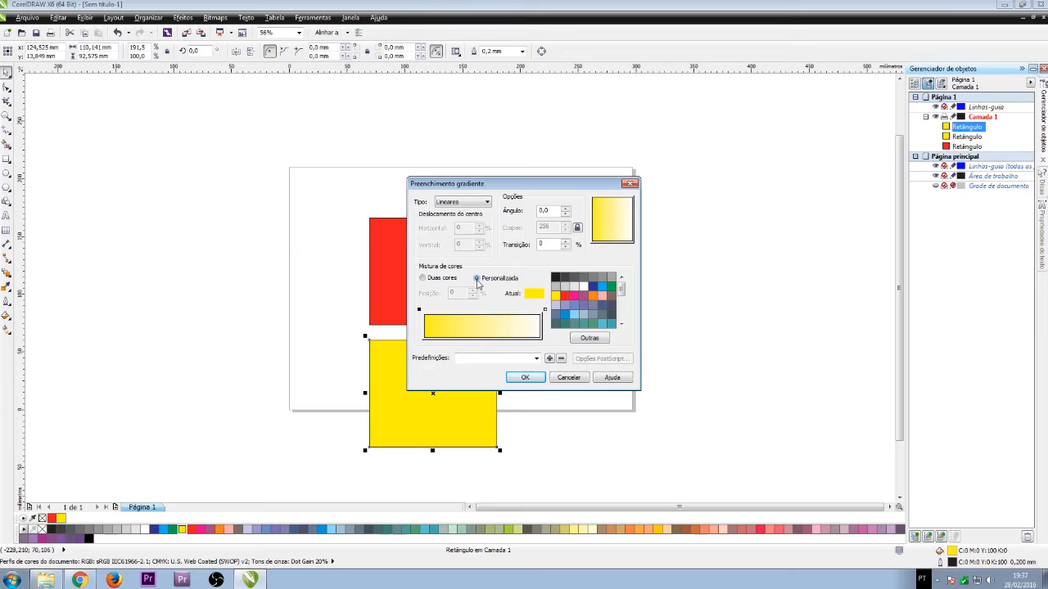
click(544, 309)
click(564, 295)
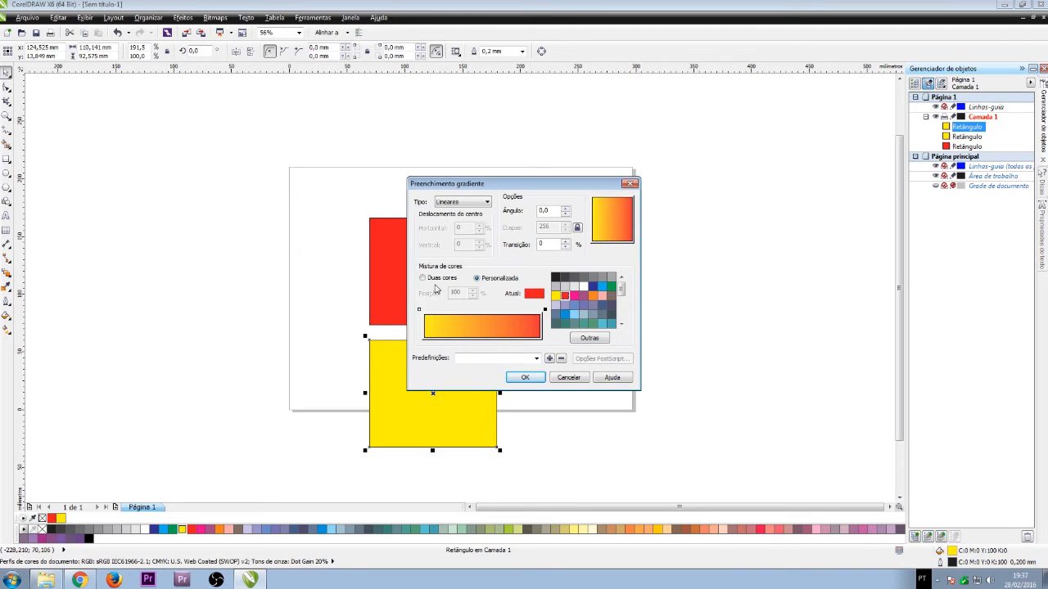
click(554, 294)
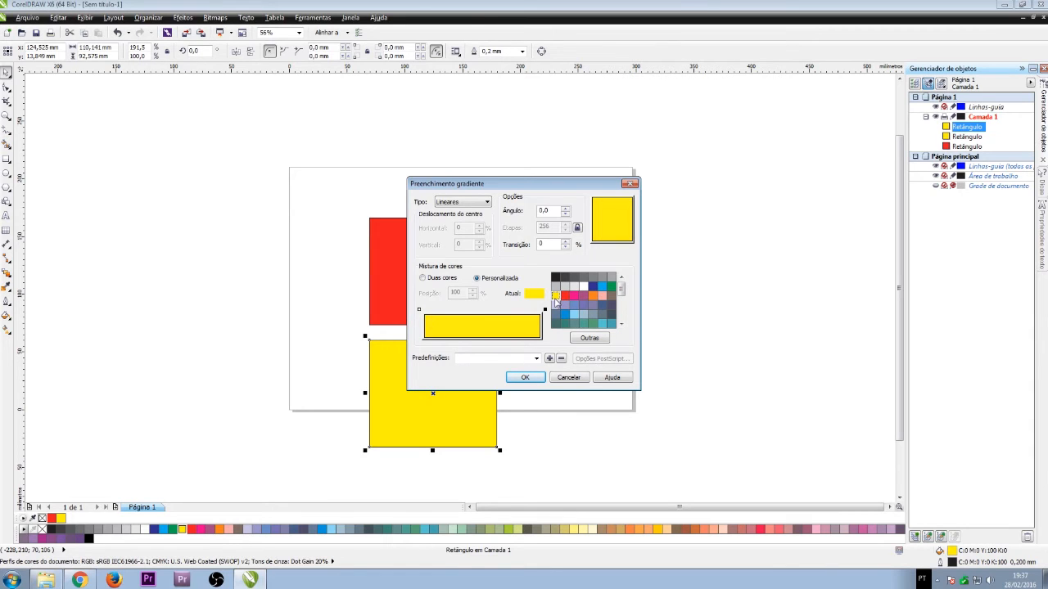
click(419, 309)
click(564, 295)
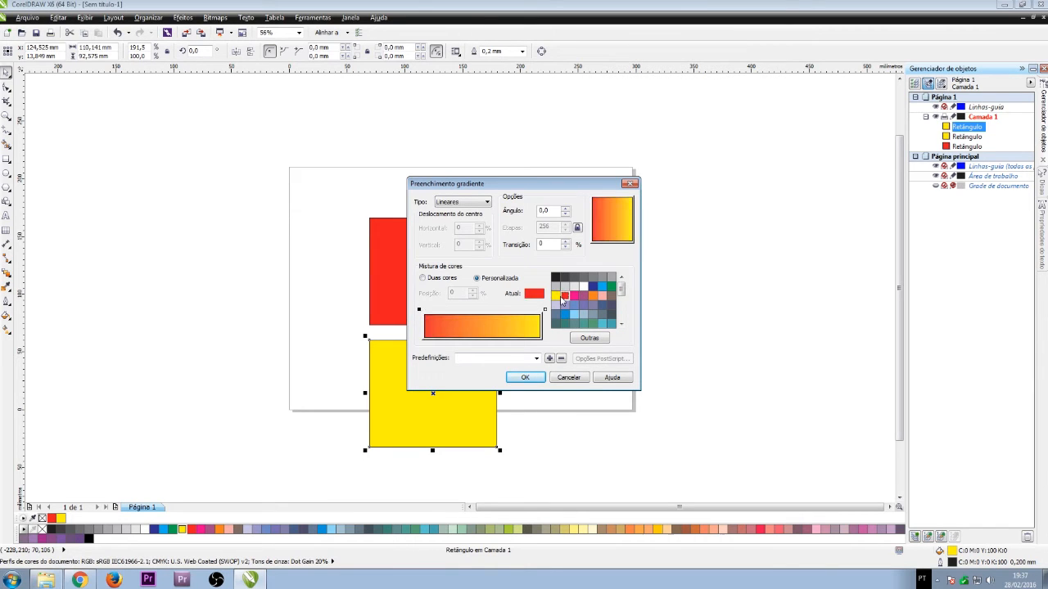
click(527, 377)
drag(482, 376, 469, 356)
click(546, 386)
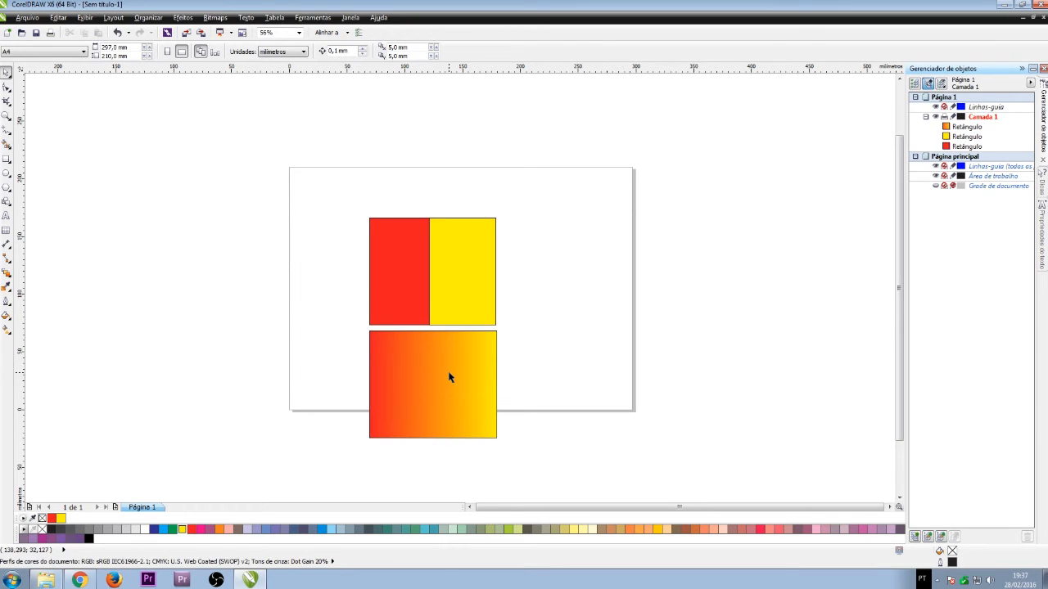
Narrow the red rectangle to about 28 mm and the yellow one to about 26 mm, leaving a gap between them
click(430, 324)
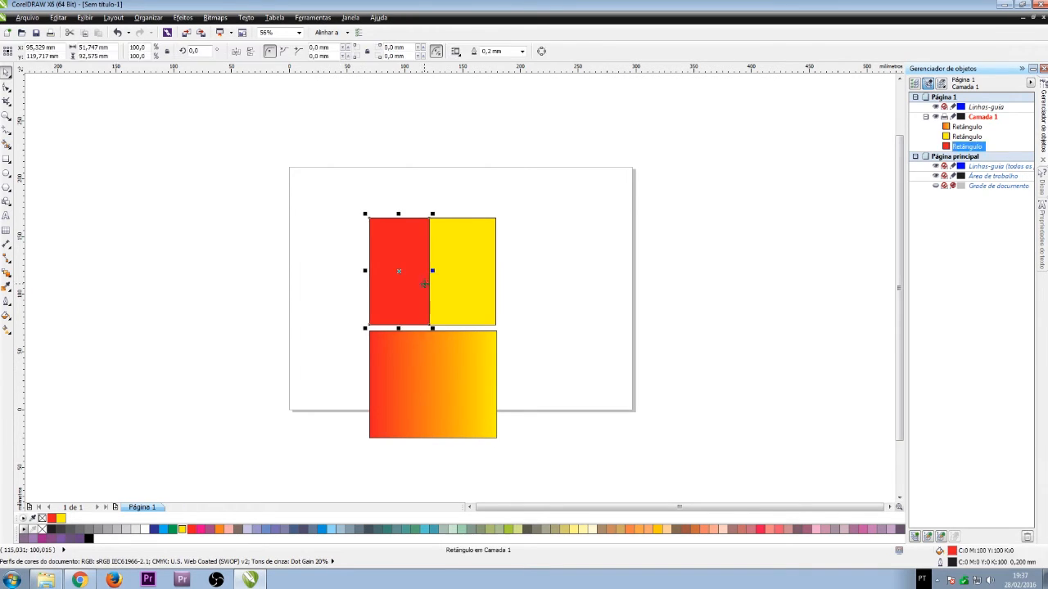
drag(431, 271, 465, 273)
click(444, 274)
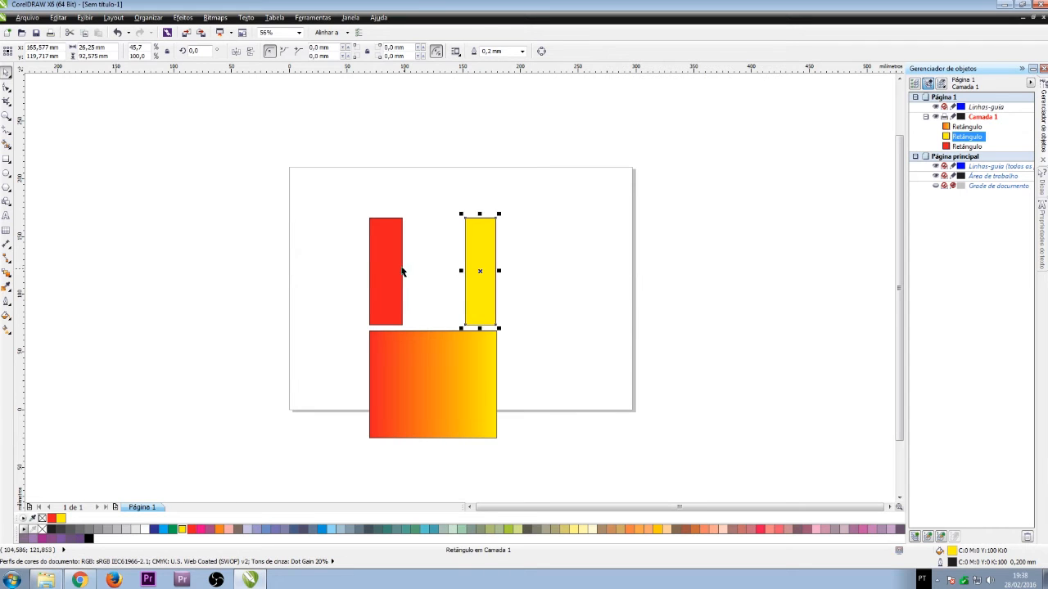
click(397, 268)
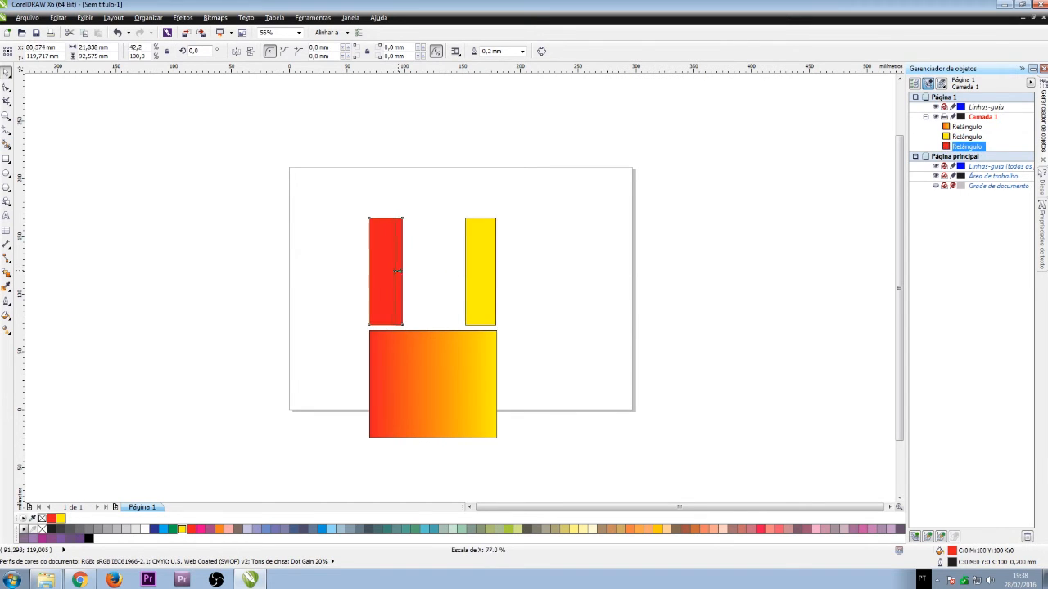
click(447, 278)
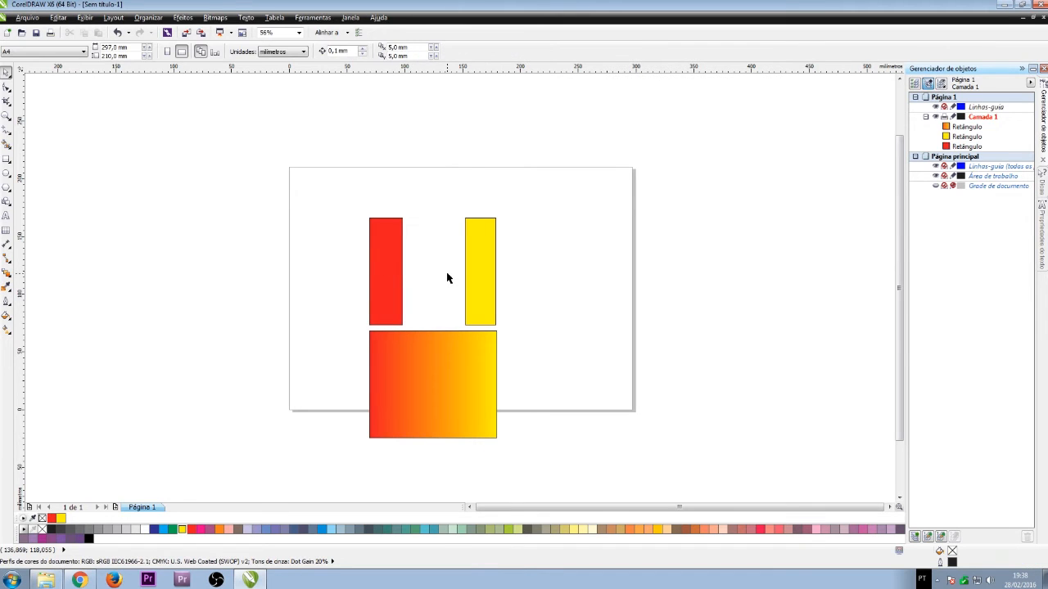
Fill both the narrow red bar and the narrow yellow bar with black
click(381, 244)
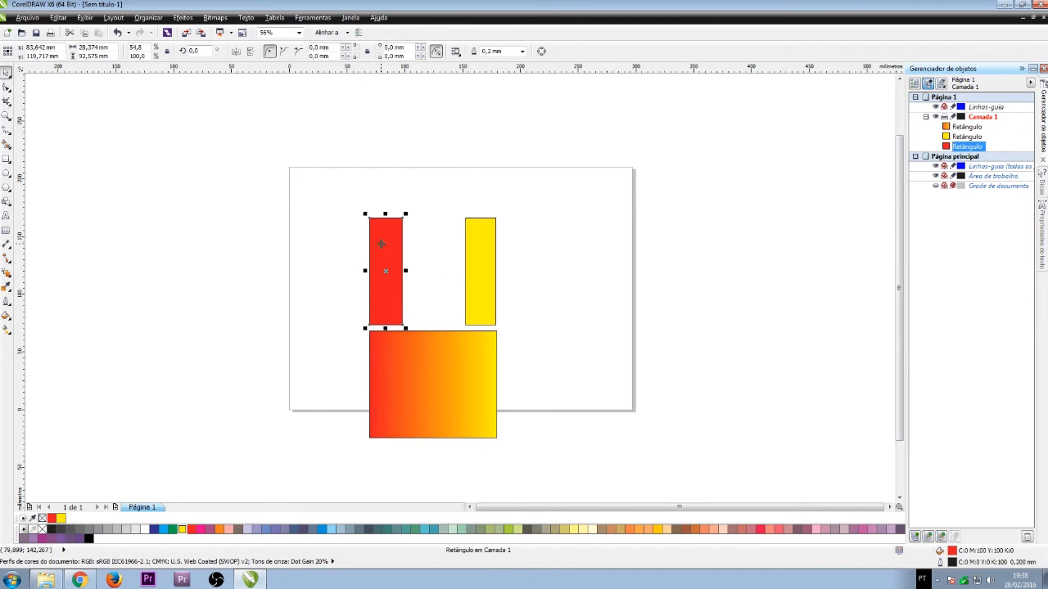
click(89, 538)
click(491, 245)
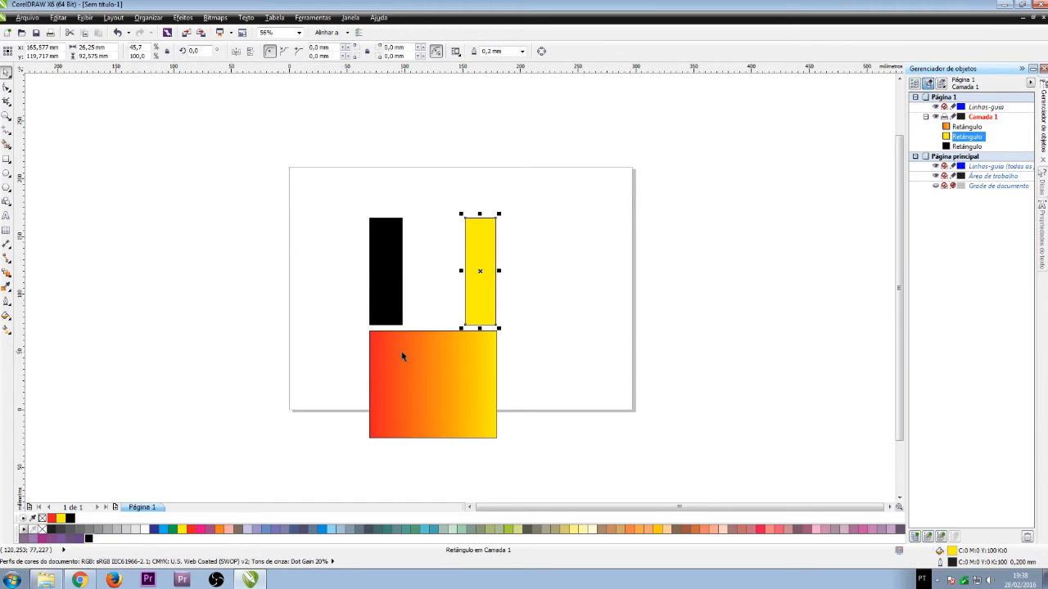
click(88, 538)
click(264, 220)
Select both black bars together with the gradient rectangle and move them up and right, fully onto the page
drag(325, 173, 533, 334)
click(538, 299)
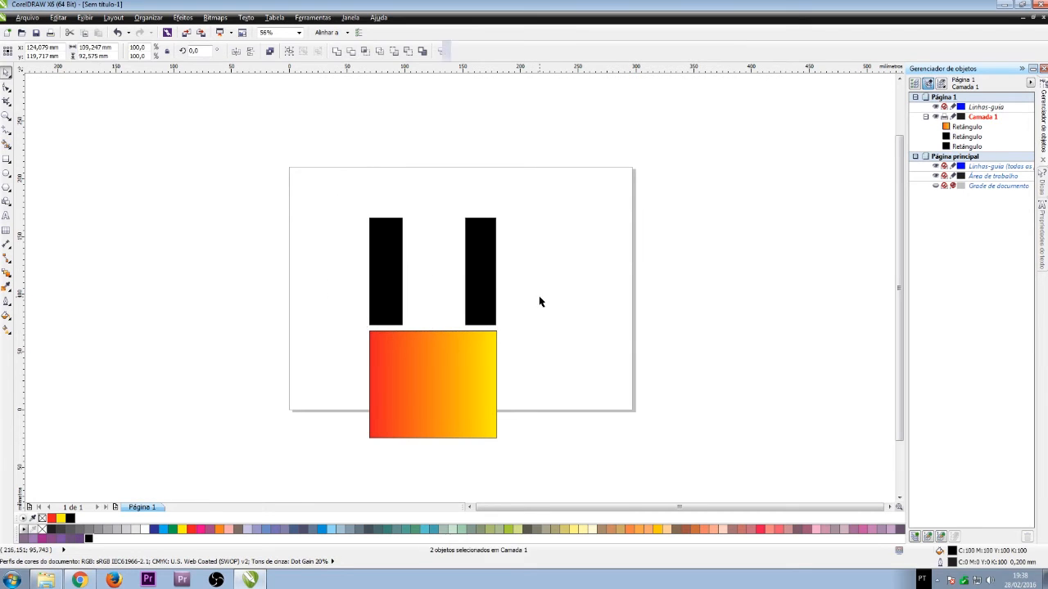
drag(331, 160, 536, 338)
shift+click(451, 353)
drag(451, 353, 482, 310)
click(422, 238)
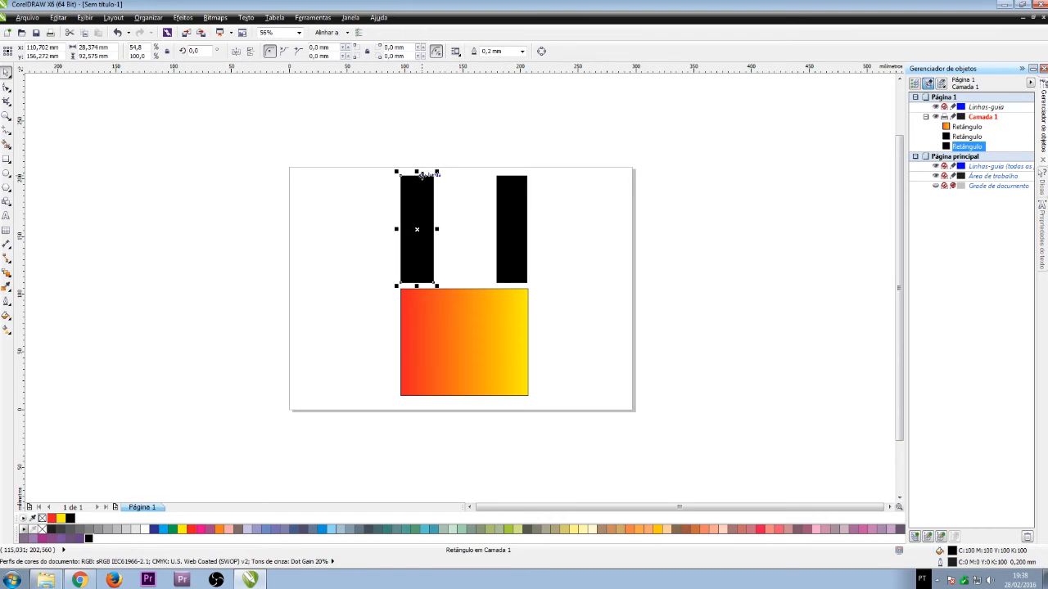
click(374, 227)
Duplicate the left black bar and stretch the copy to fill the gap between the bars, about 55 × 93 mm
click(425, 220)
drag(411, 222, 462, 208)
right_click(337, 209)
drag(464, 167, 432, 173)
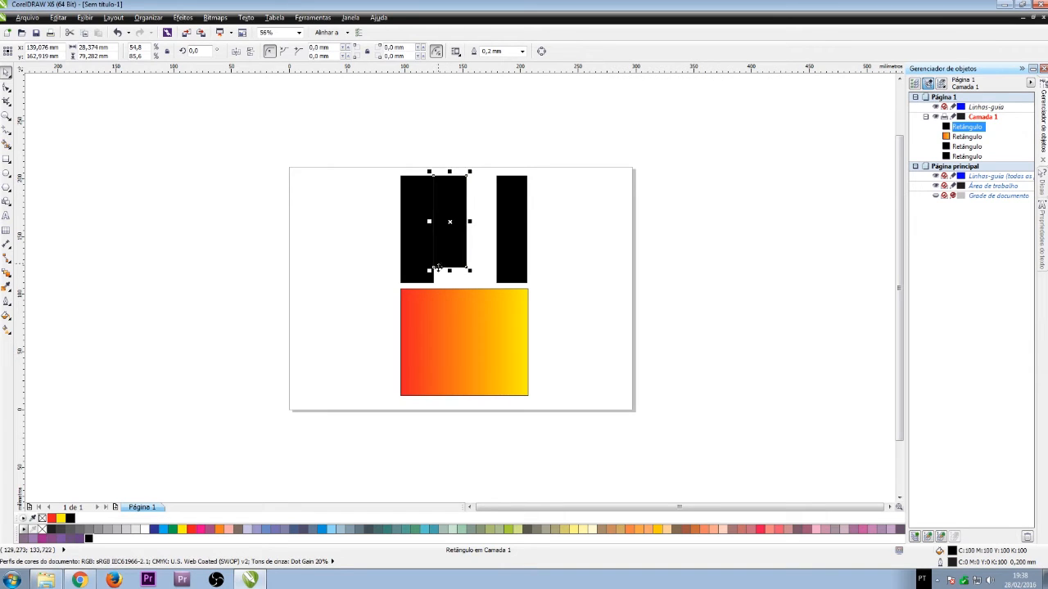
drag(448, 270, 450, 284)
drag(466, 230, 585, 208)
Pull the two outer black bars away from the middle rectangle and delete them
click(519, 229)
drag(421, 222, 316, 216)
click(593, 212)
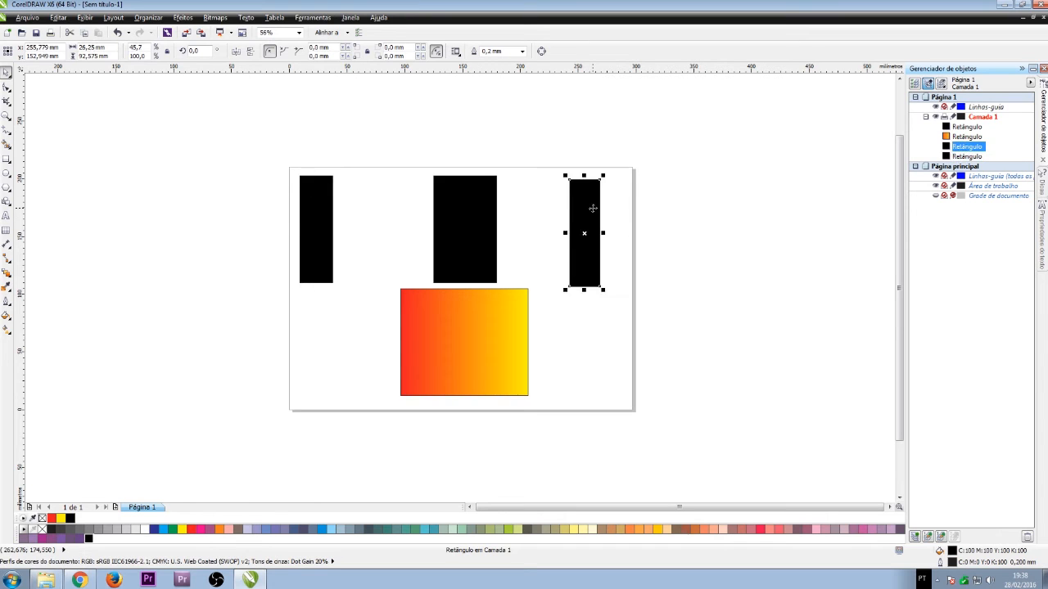
key(Escape)
click(465, 209)
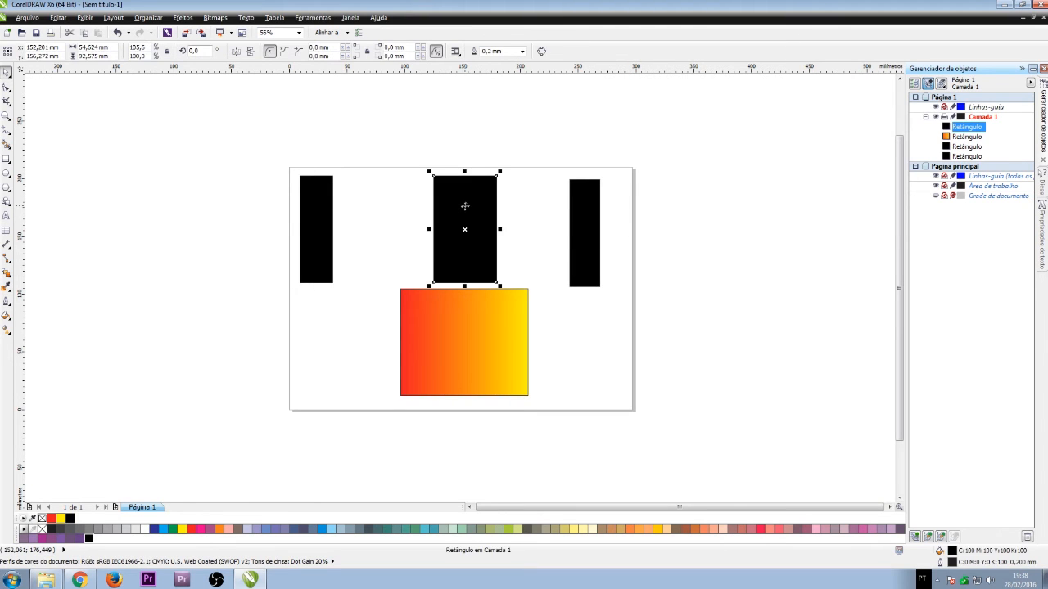
drag(288, 150, 348, 317)
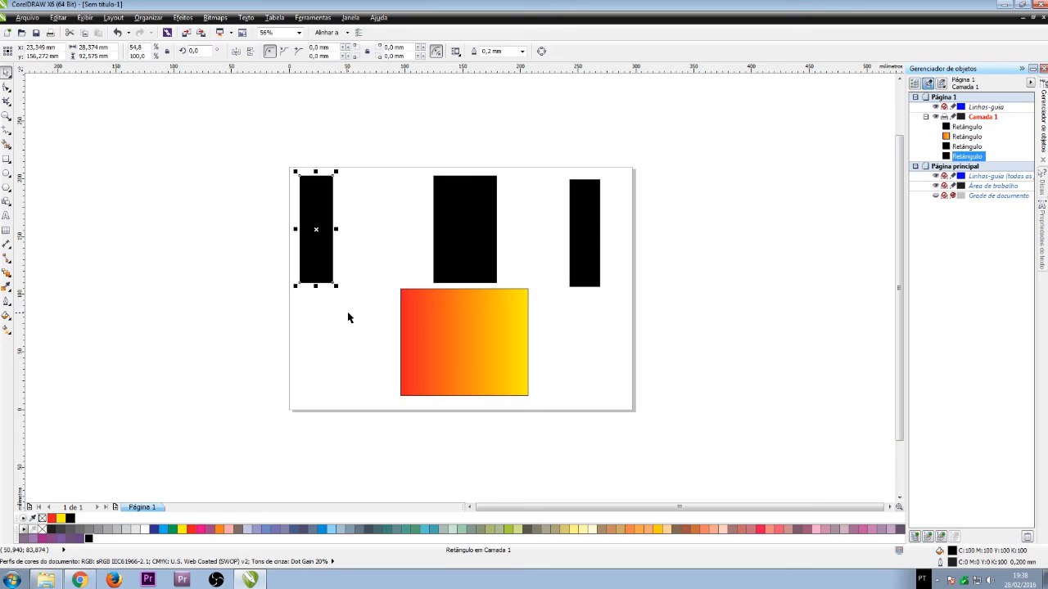
key(Delete)
drag(568, 159, 604, 295)
key(Delete)
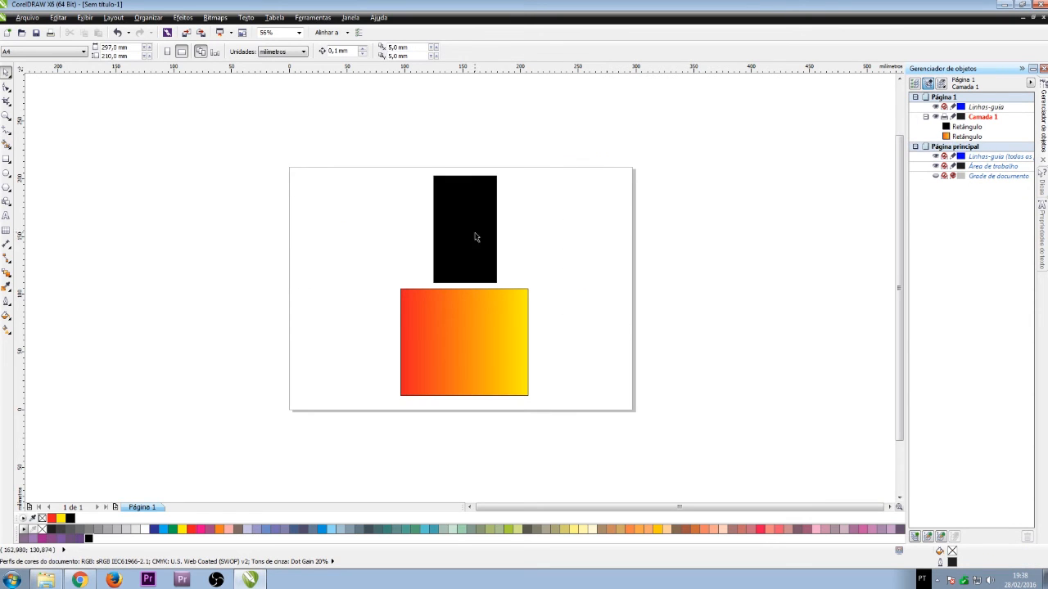
Fill the remaining black rectangle with red
click(471, 204)
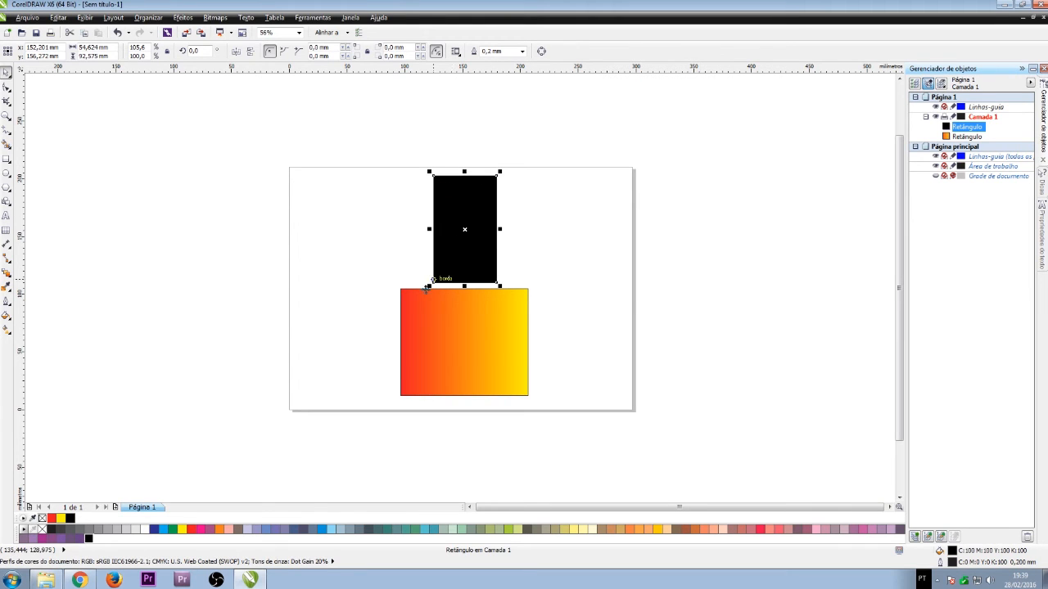
click(330, 277)
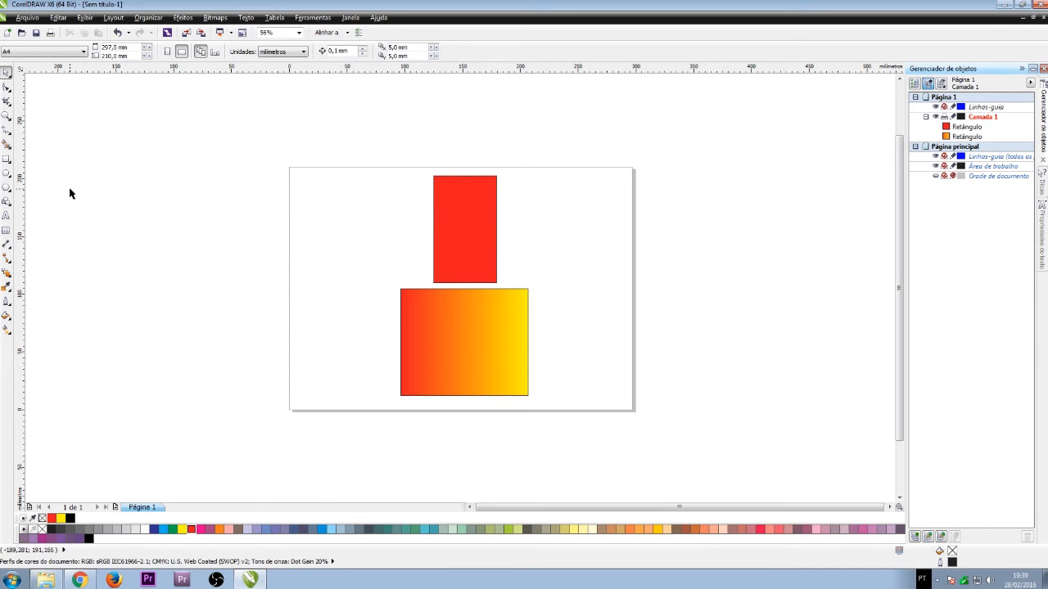
Draw a rectangle about 45 × 104 mm, place it over the right part of the red rectangle and fill it yellow
click(8, 161)
drag(556, 157, 503, 279)
key(space)
drag(551, 222, 513, 223)
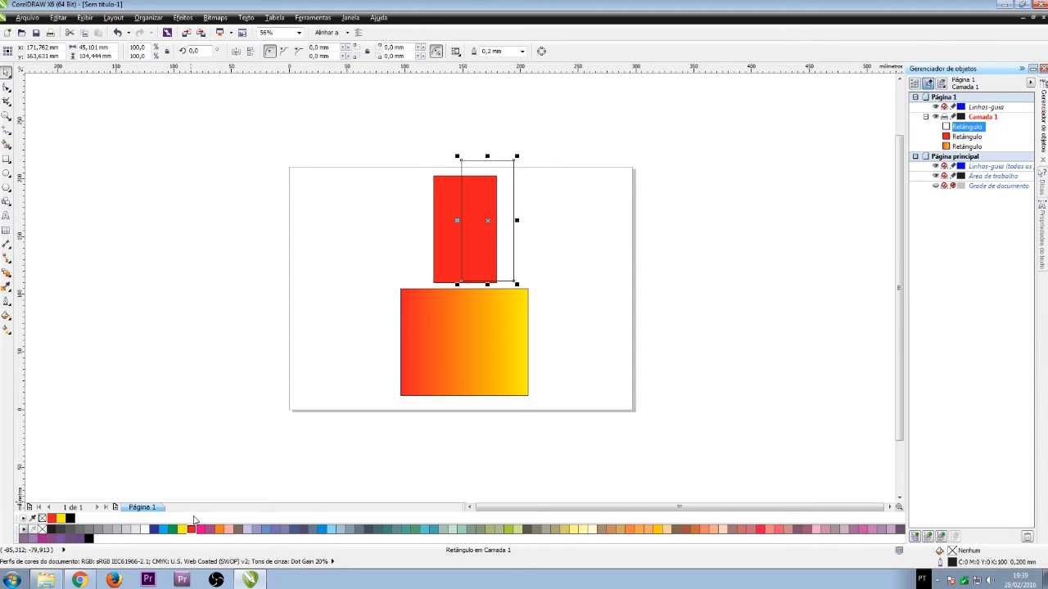
click(185, 530)
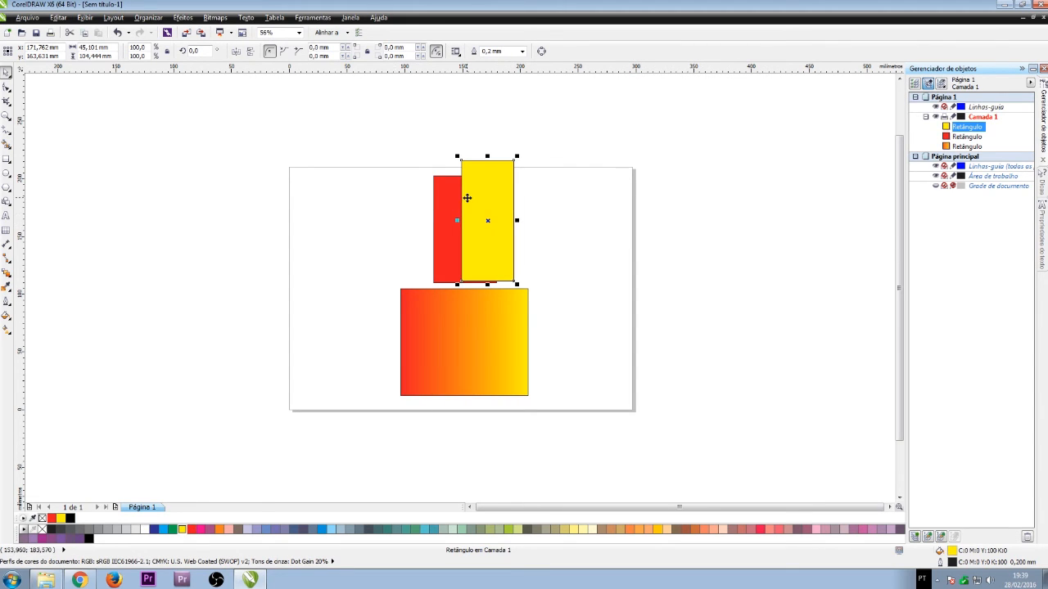
Apply a linear transparency to the yellow rectangle so it fades out toward its left edge over the red
click(6, 276)
click(42, 343)
drag(389, 220, 513, 220)
drag(581, 219, 461, 220)
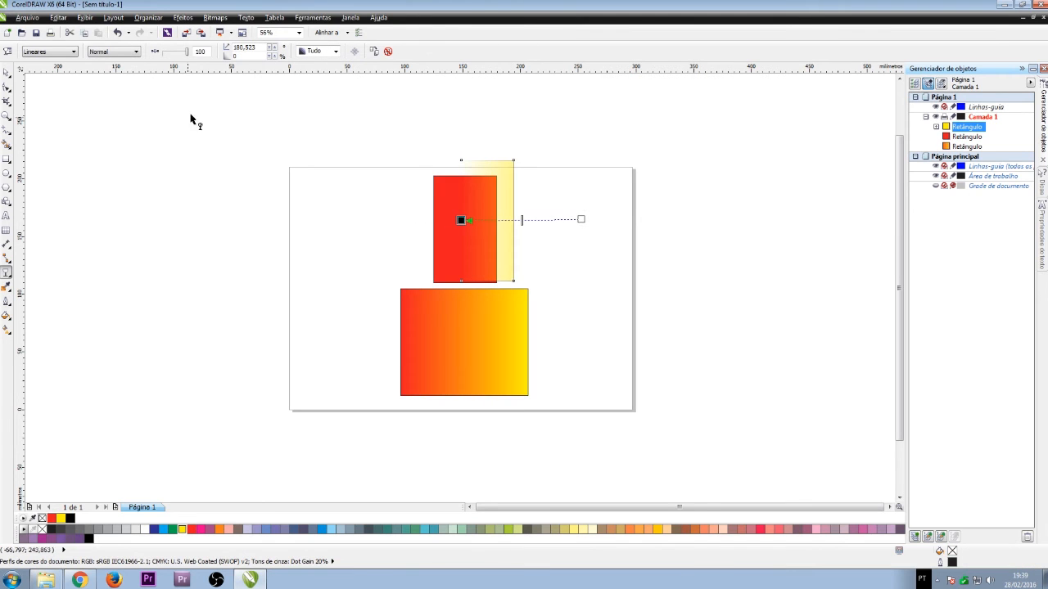
click(5, 72)
click(232, 136)
Align the transparent yellow rectangle with the red one's right edge and shorten it to about 91 mm tall
drag(505, 245, 486, 246)
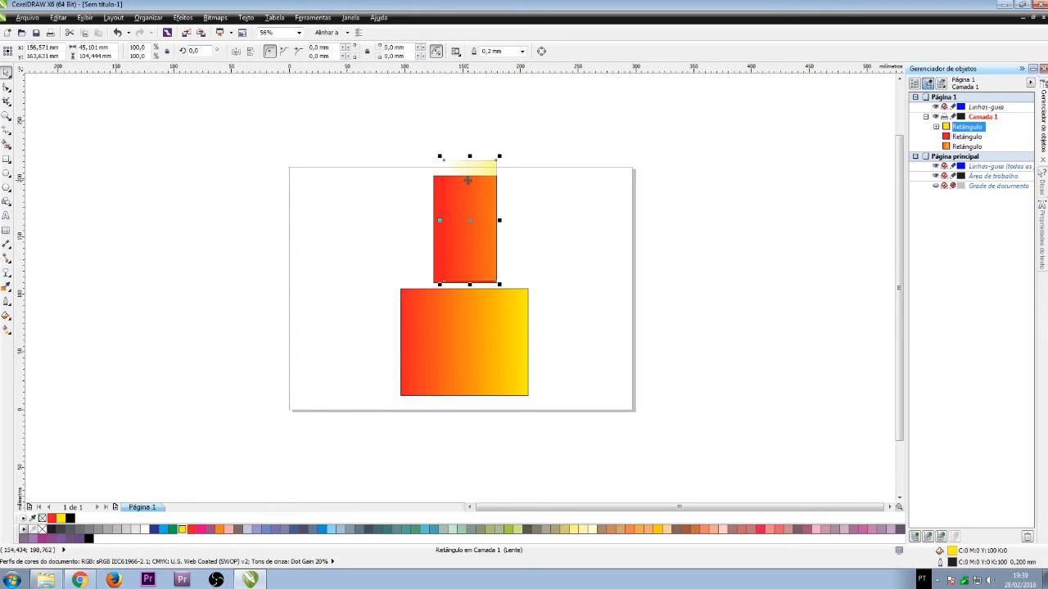
drag(468, 159, 470, 171)
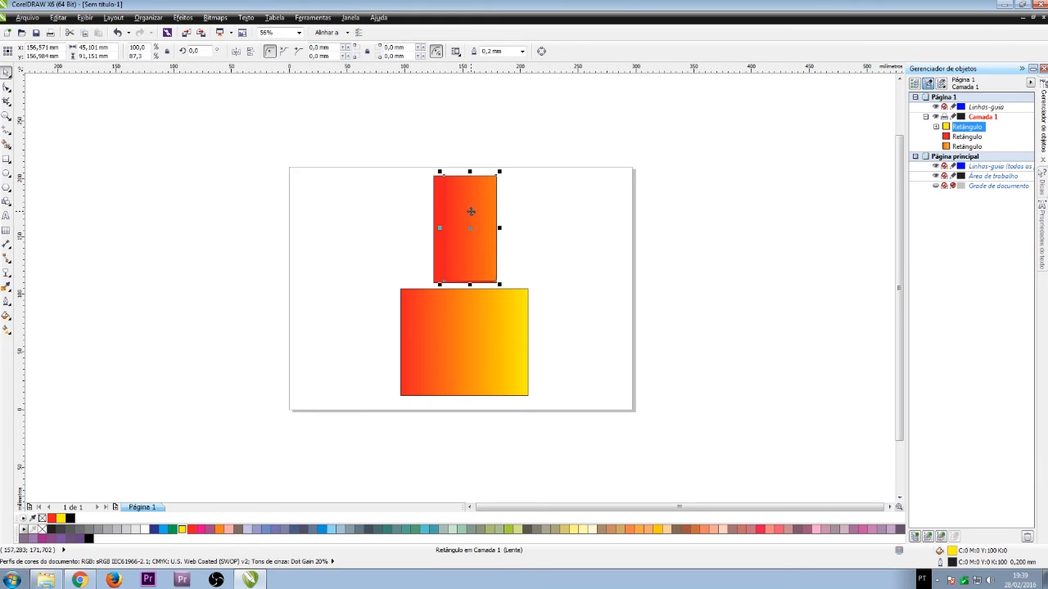
drag(469, 285, 469, 283)
click(553, 266)
Move the transparent yellow rectangle off the red one, placing it directly to its right
scroll(470, 217, up, 3)
scroll(470, 216, down, 2)
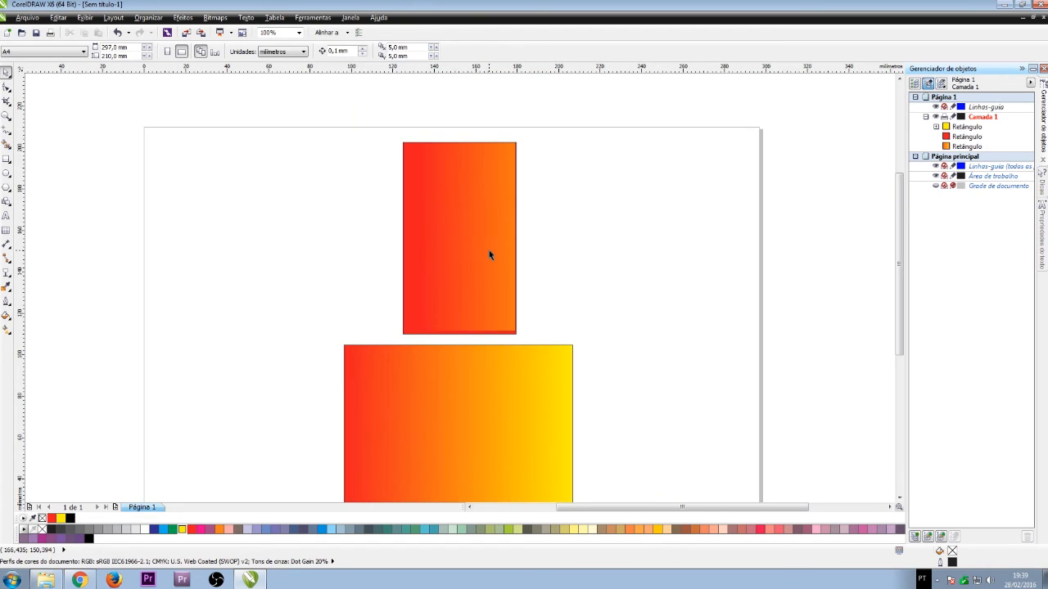
scroll(490, 255, down, 1)
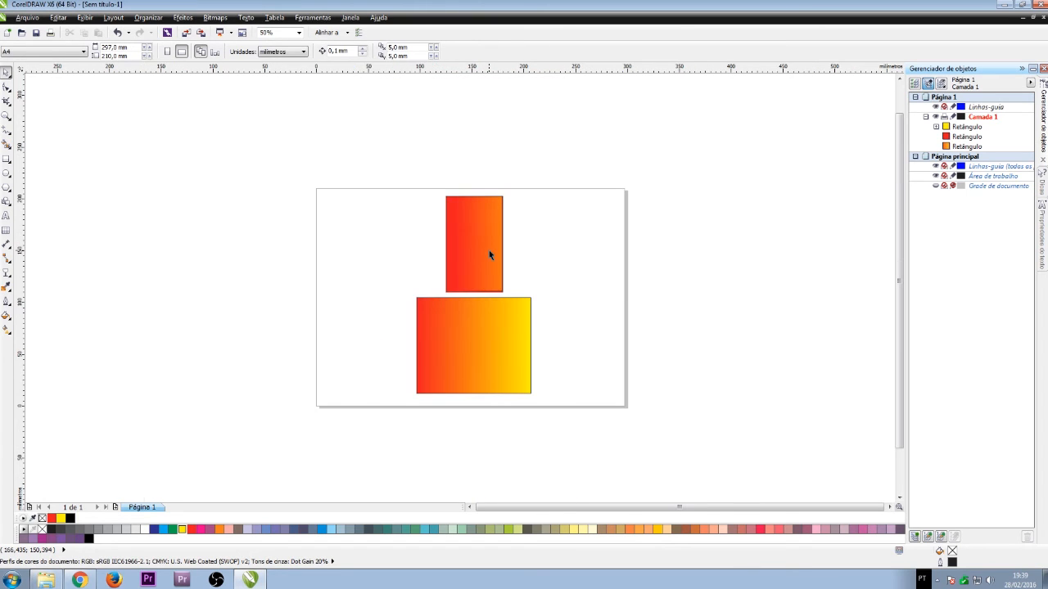
click(490, 255)
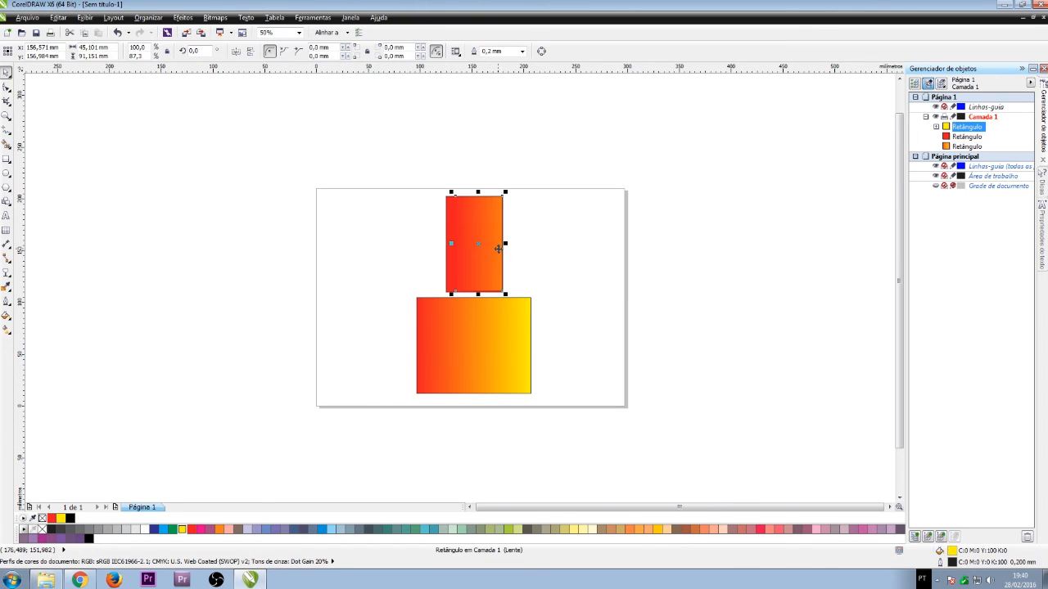
drag(490, 255, 544, 256)
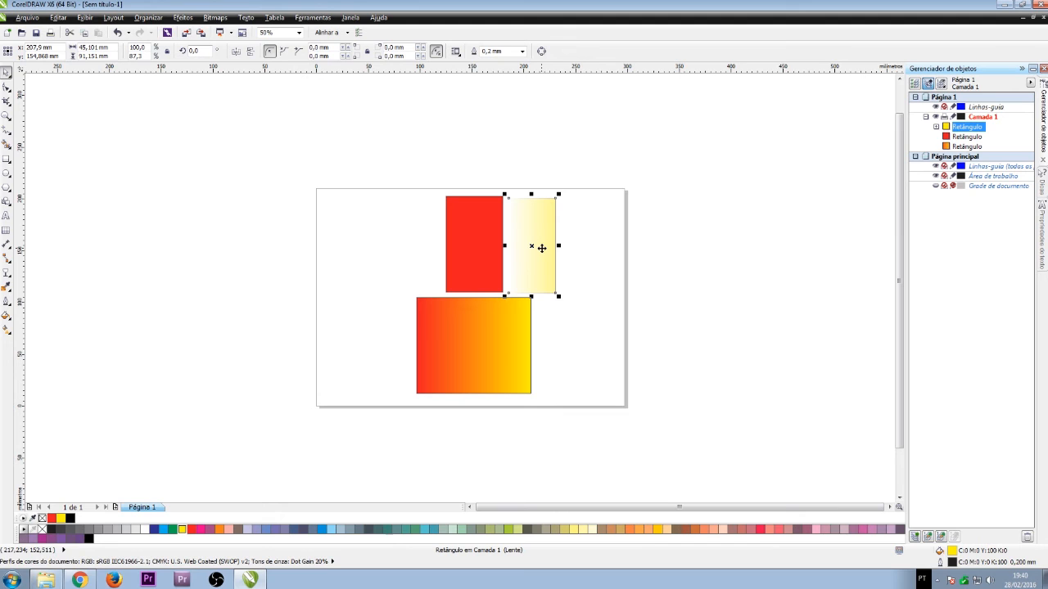
Delete the transparent yellow rectangle and the red rectangle, keeping only the gradient rectangle
key(Delete)
click(496, 249)
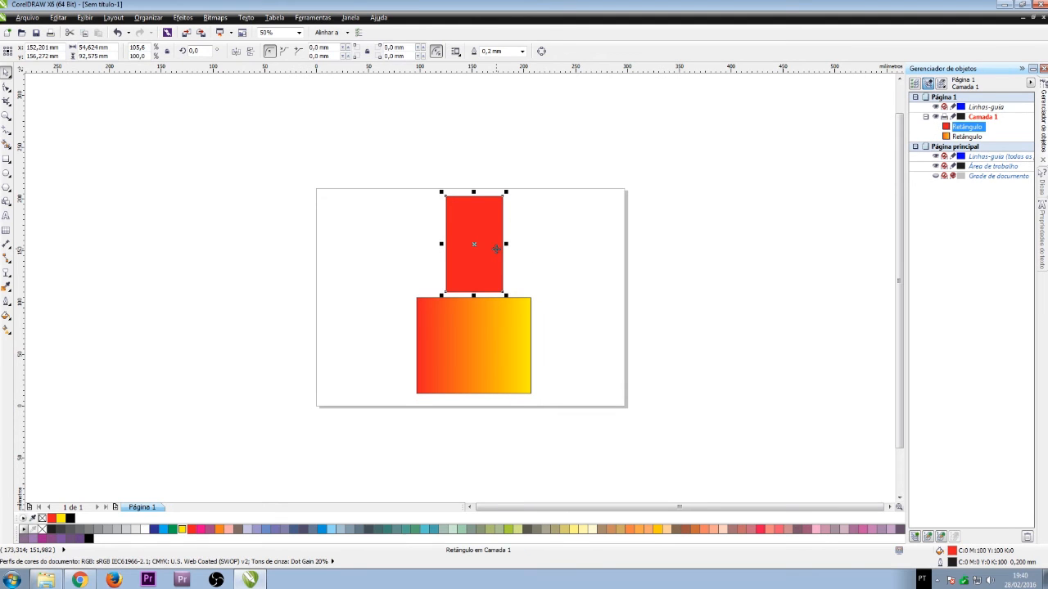
key(Delete)
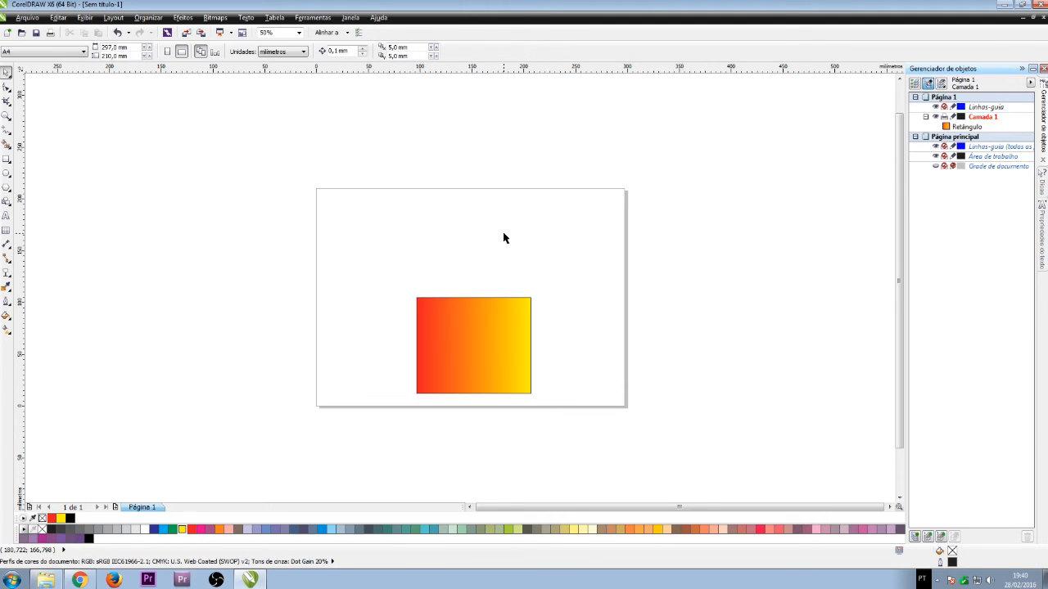
Duplicate the gradient rectangle so the copy sits directly above it, and fill the upper rectangle yellow and the lower one red
drag(483, 332, 486, 283)
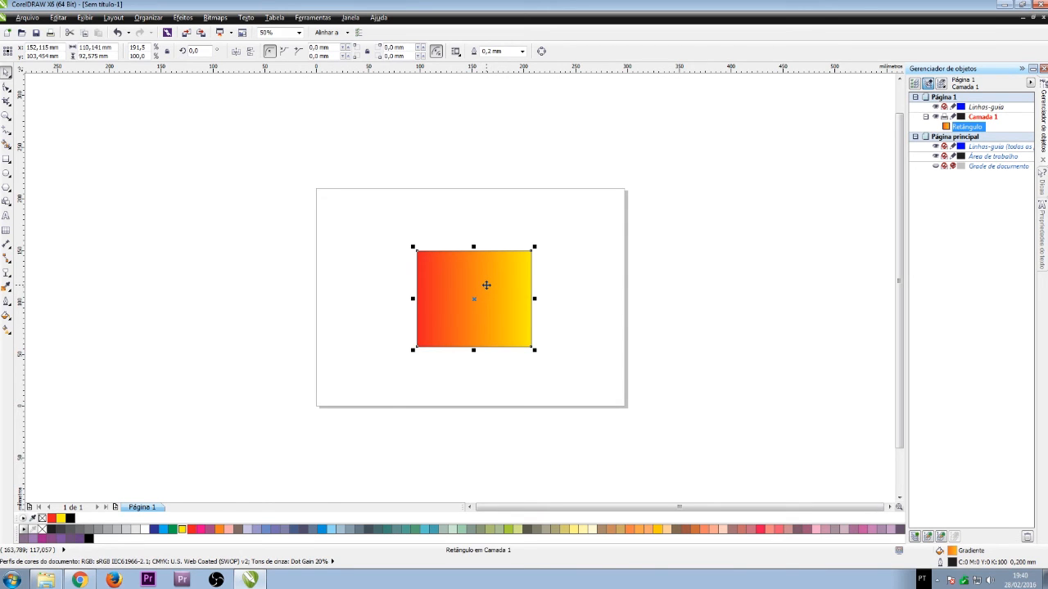
mouse_move(492, 270)
mouse_down()
mouse_move(492, 334)
mouse_move(440, 315)
mouse_move(472, 315)
mouse_move(477, 355)
mouse_move(500, 241)
mouse_move(489, 256)
mouse_up()
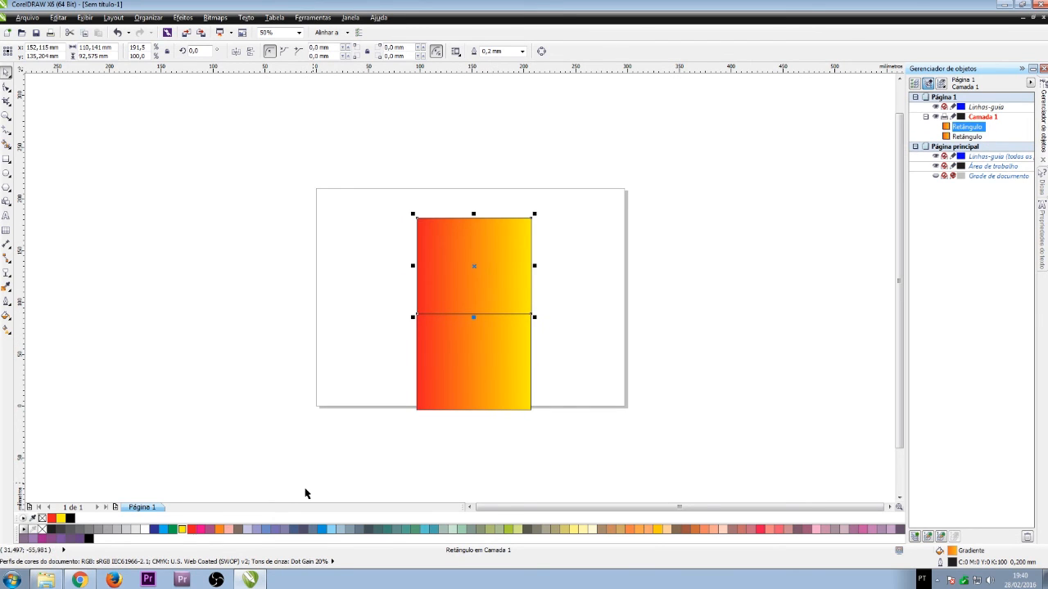
click(183, 530)
click(463, 374)
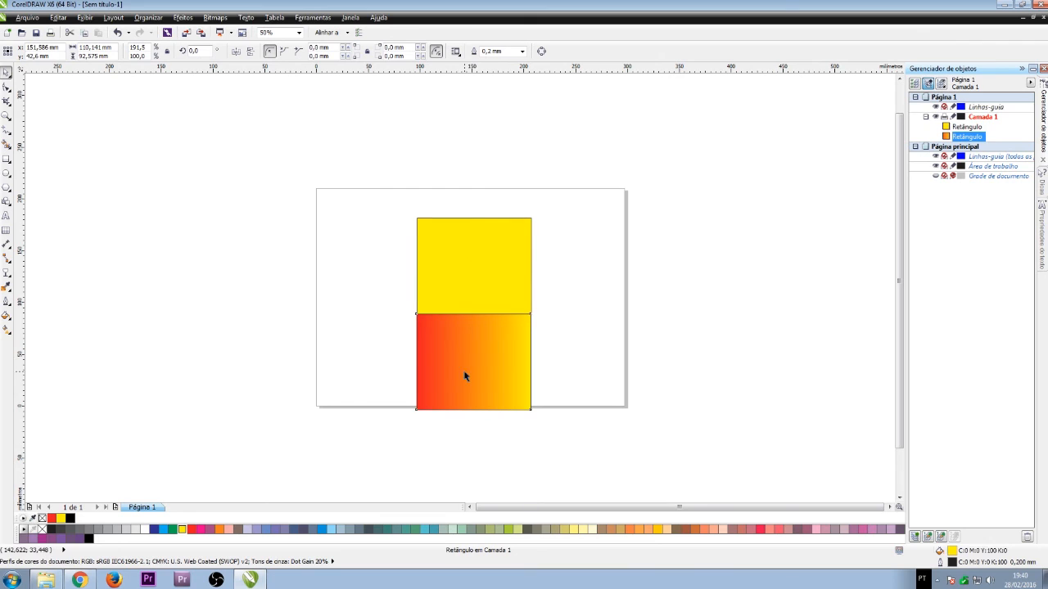
click(191, 529)
click(588, 414)
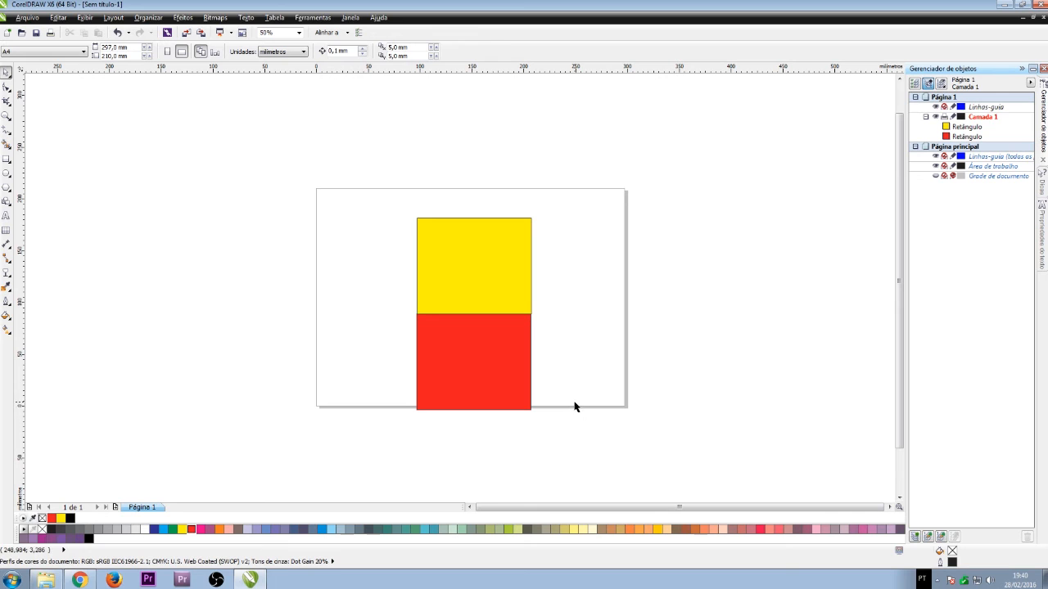
Draw a horizontal rectangle about 172 × 28 mm over the seam between the yellow and red rectangles and fill it black
click(6, 160)
drag(383, 305, 563, 335)
click(88, 537)
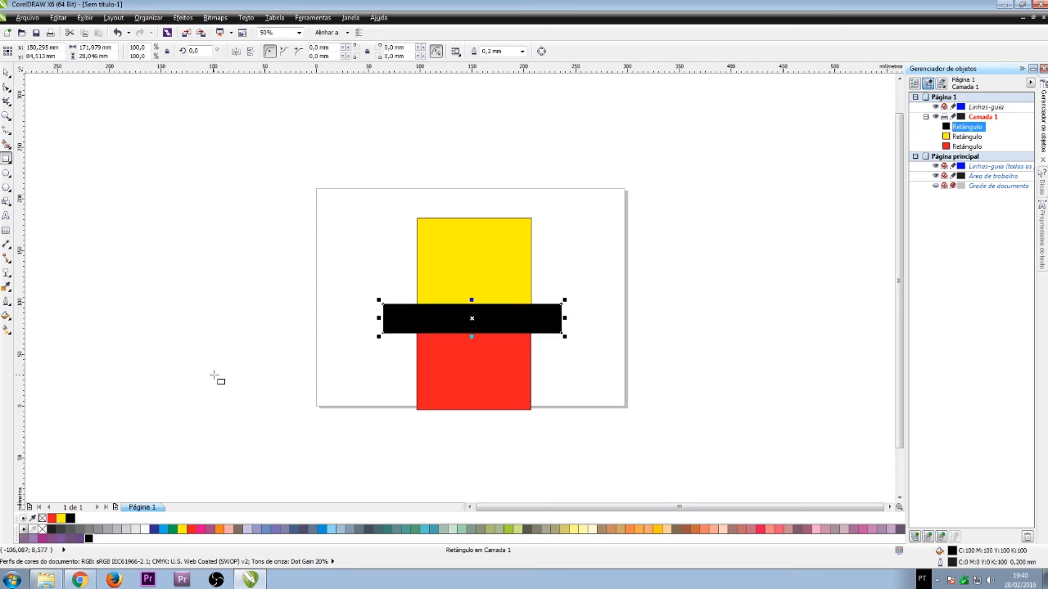
click(7, 73)
click(267, 361)
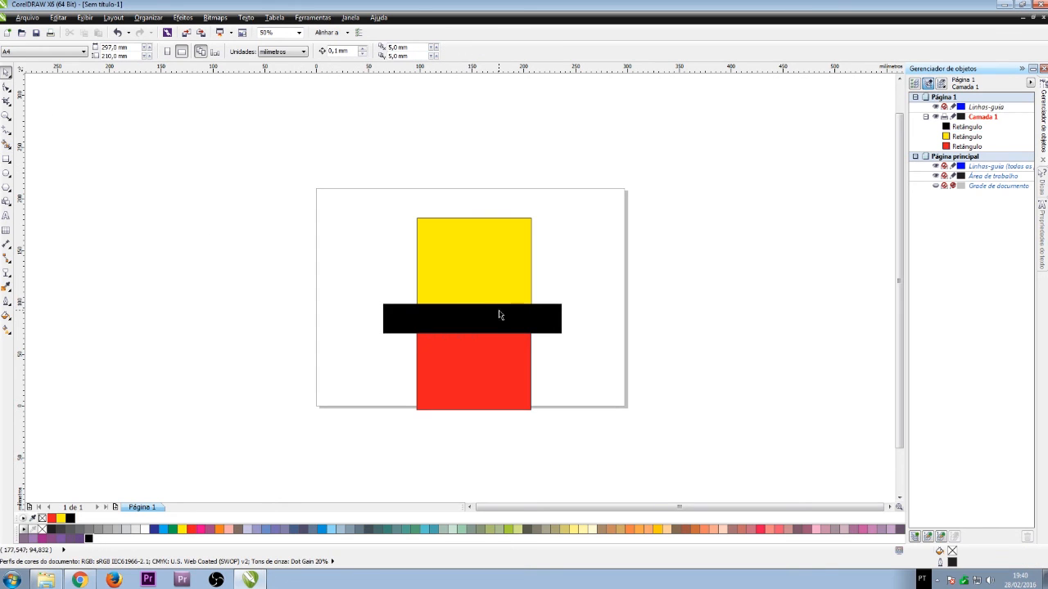
Move the black rectangle aside to the right and remove the outlines from the yellow and red rectangles
drag(487, 326, 669, 367)
click(486, 341)
drag(353, 164, 549, 462)
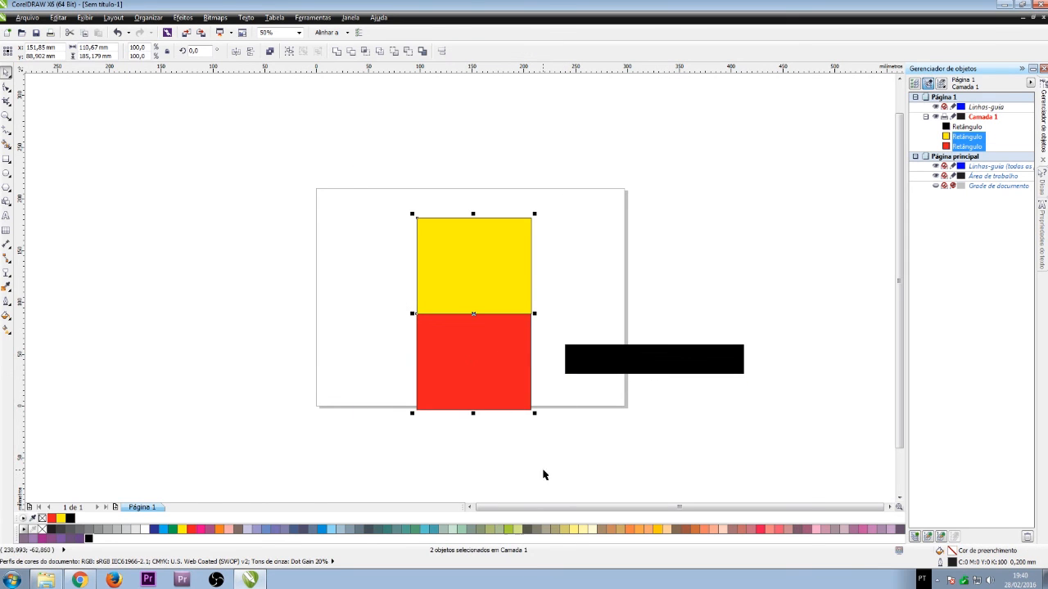
right_click(42, 530)
click(344, 291)
Pull the red rectangle away from the yellow one and snap it back against the yellow rectangle's lower edge
click(482, 352)
drag(482, 351, 500, 377)
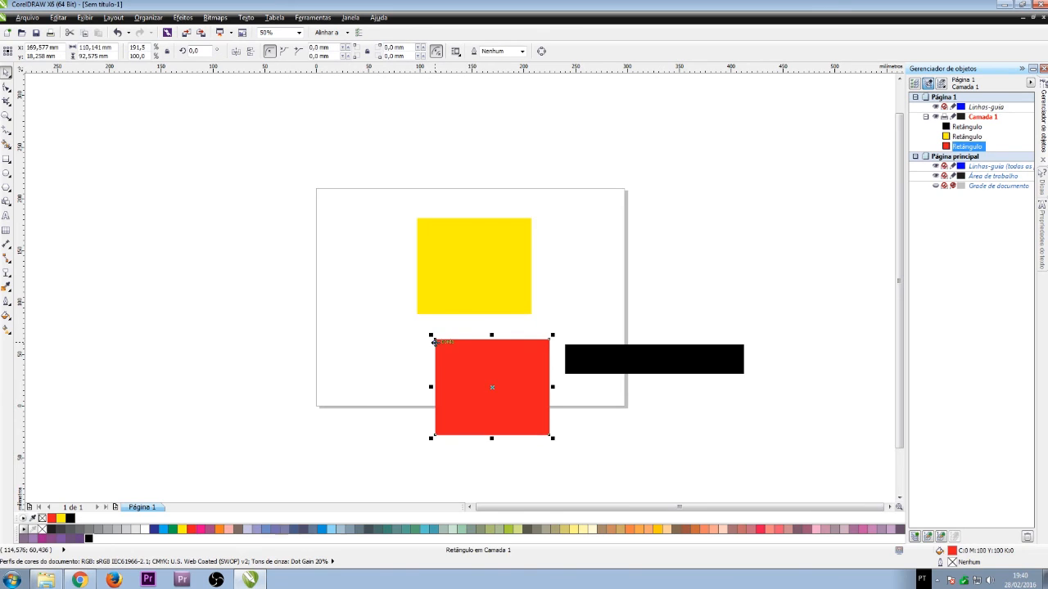
drag(436, 339, 418, 314)
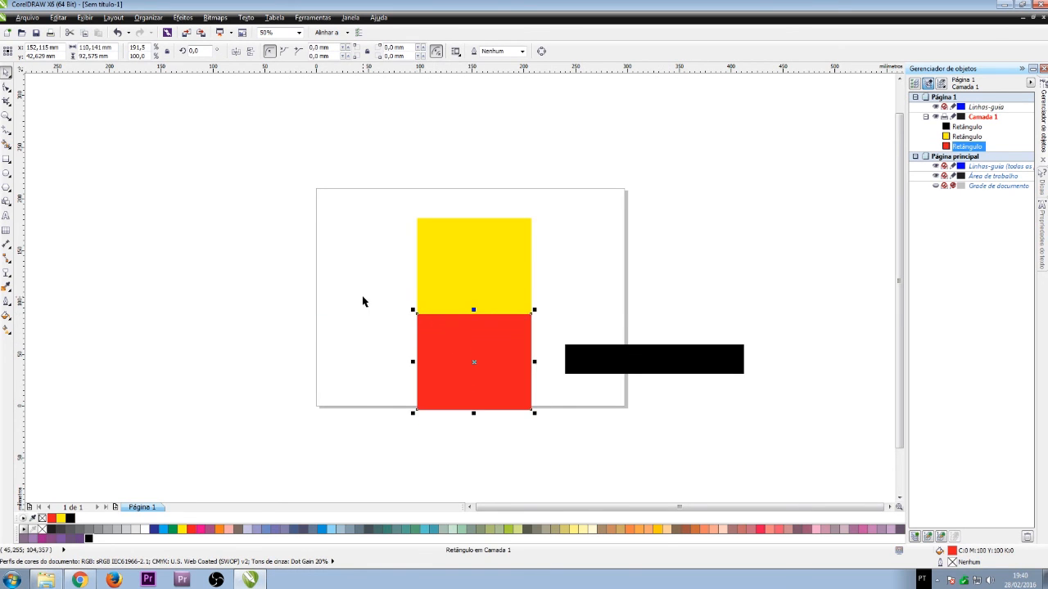
click(362, 301)
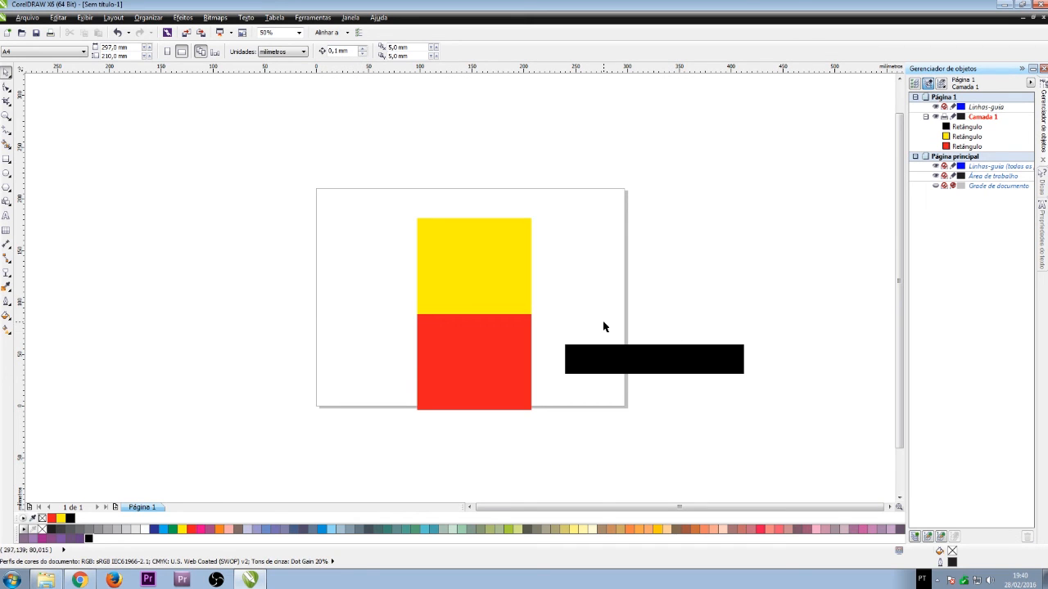
Delete the black rectangle and both coloured rectangles to empty the page
drag(560, 324, 770, 385)
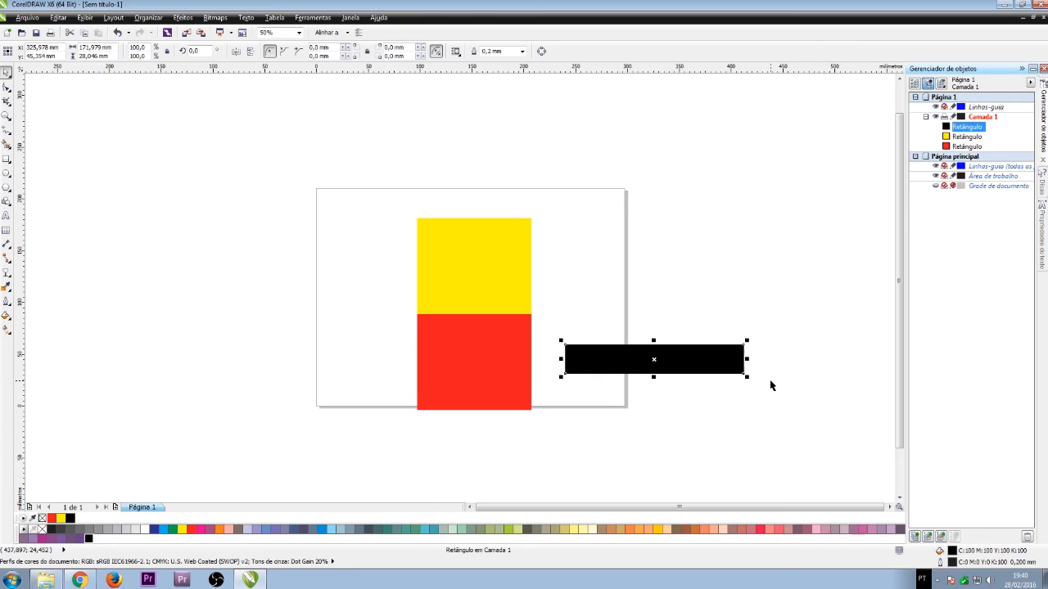
key(Delete)
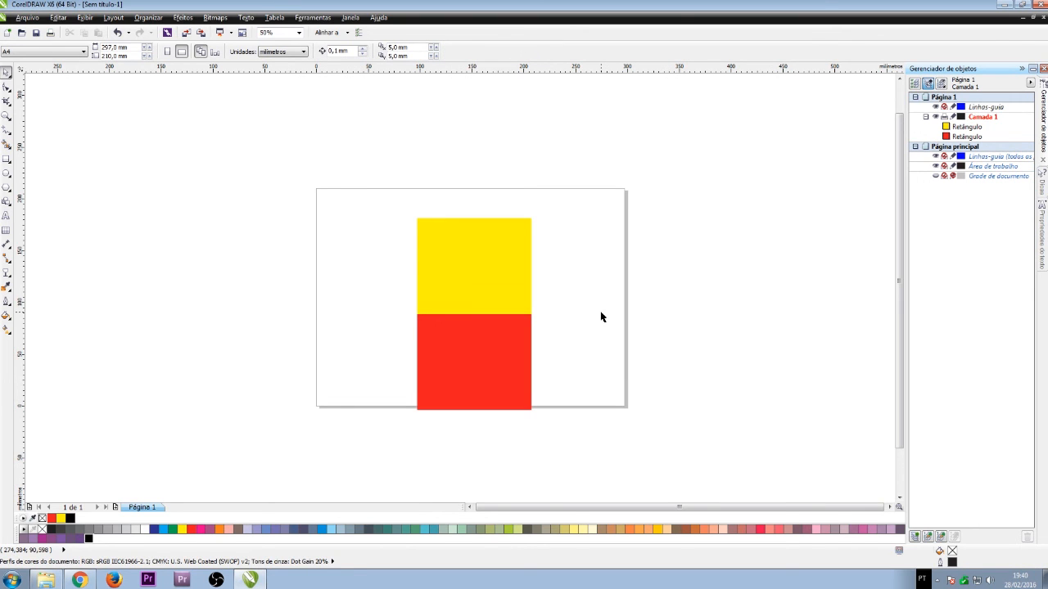
drag(581, 418, 379, 199)
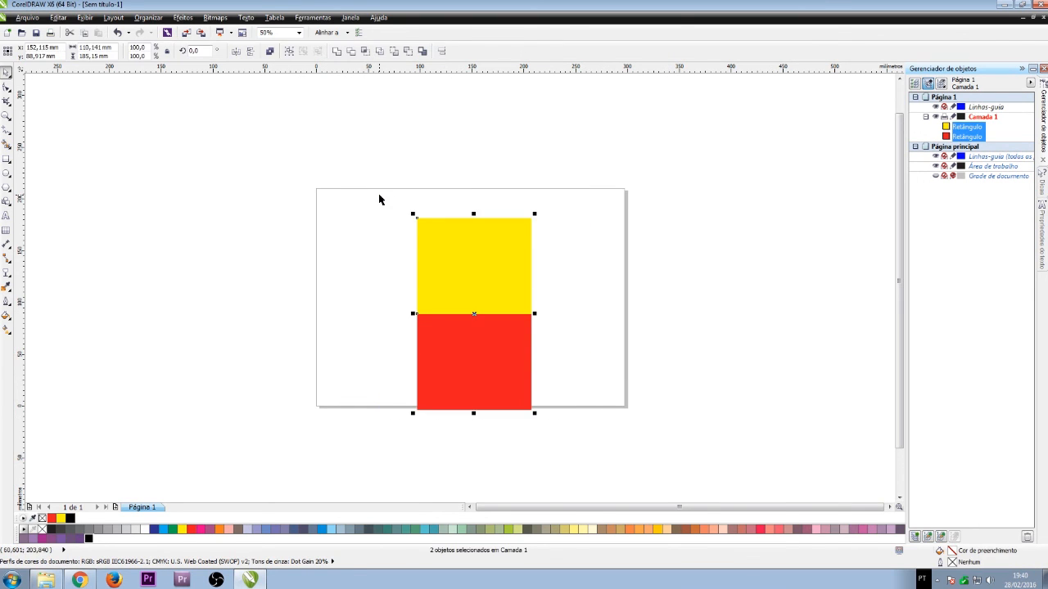
key(Delete)
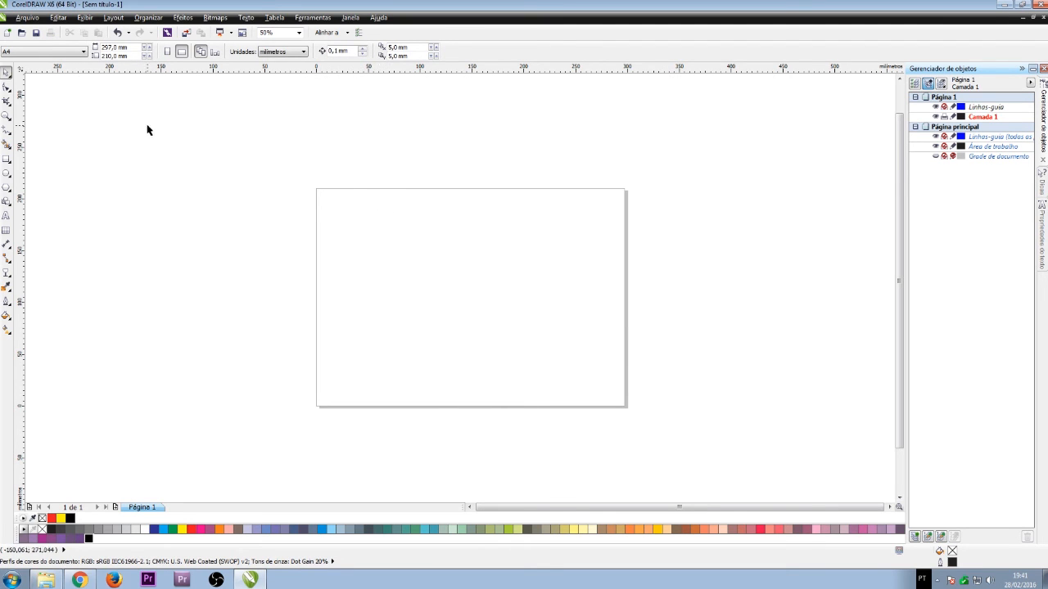
Import the underwater cartoon boy bitmap, place it in the centre of the page and select it
click(27, 18)
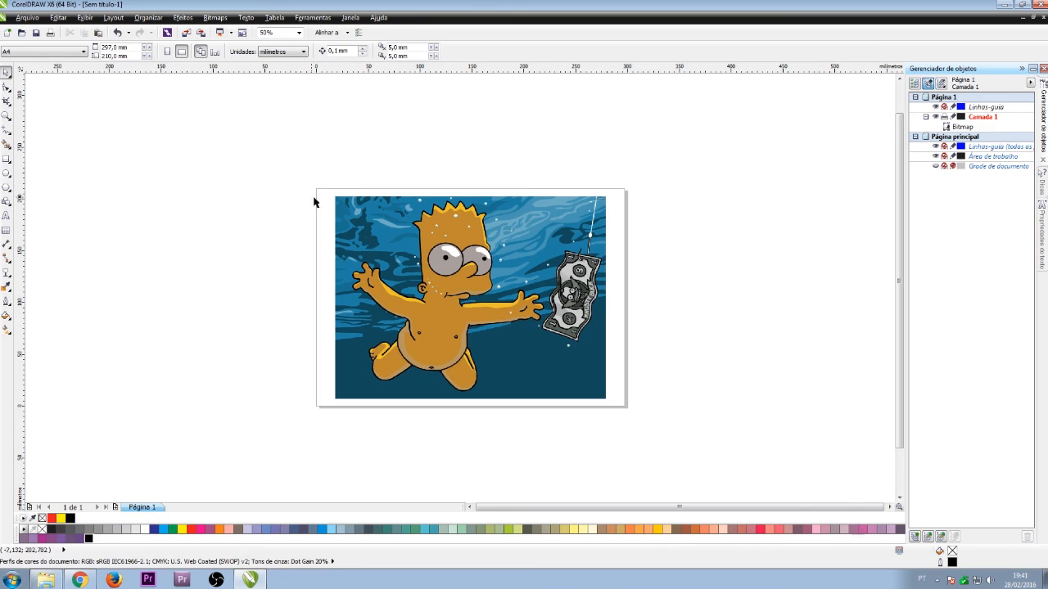
scroll(414, 312, down, 1)
scroll(438, 319, up, 1)
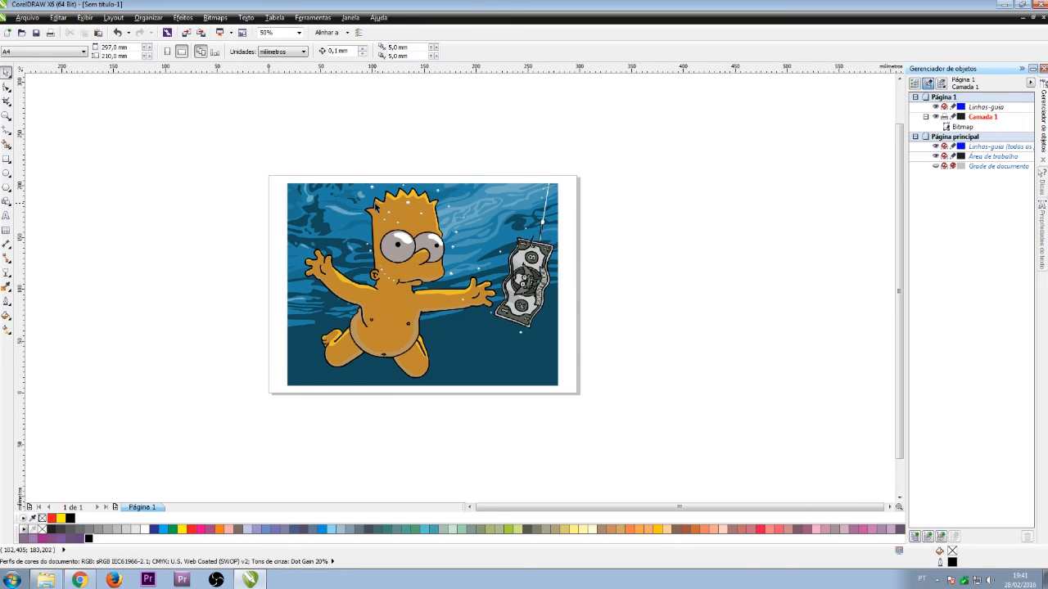
drag(282, 162, 603, 411)
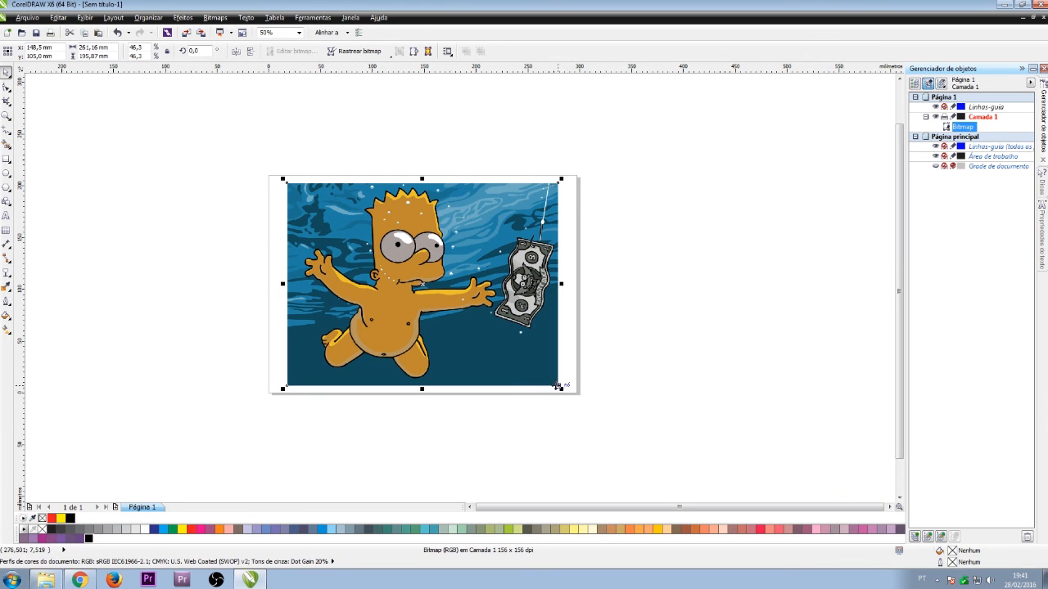
scroll(558, 387, down, 2)
scroll(492, 344, up, 2)
scroll(462, 336, down, 1)
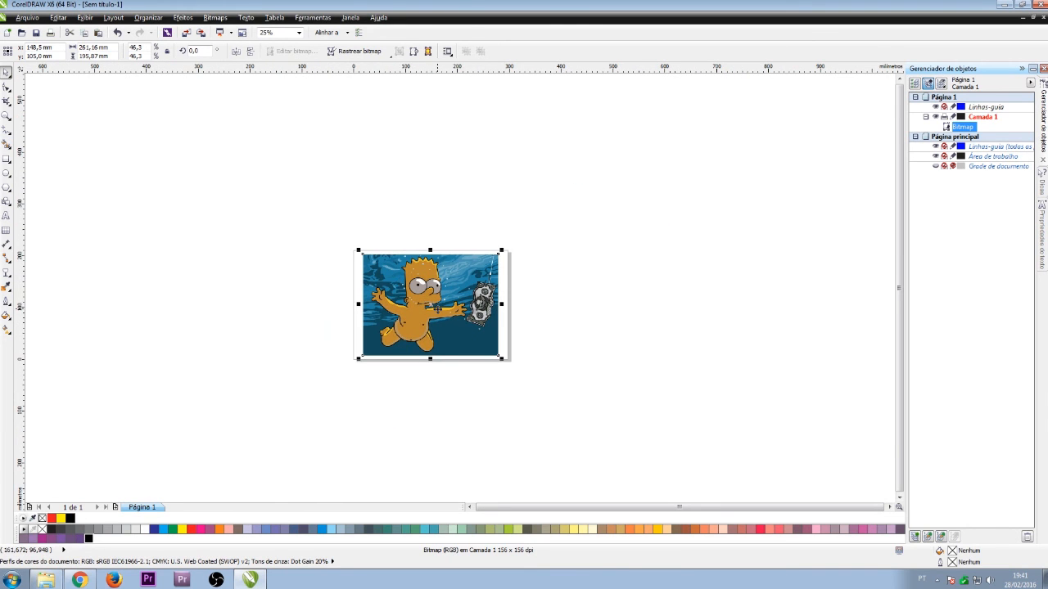
scroll(438, 309, up, 1)
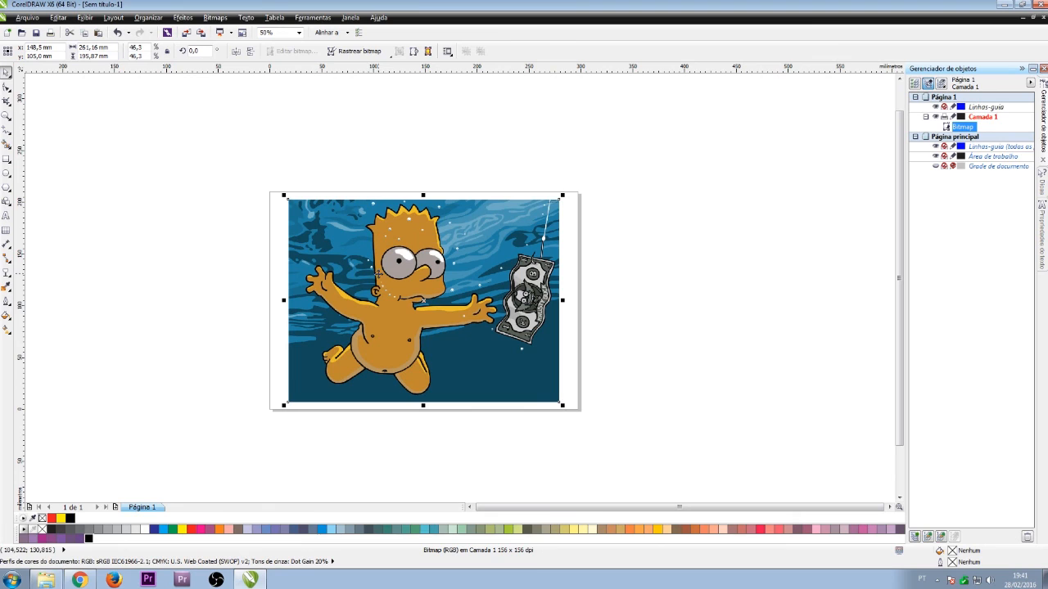